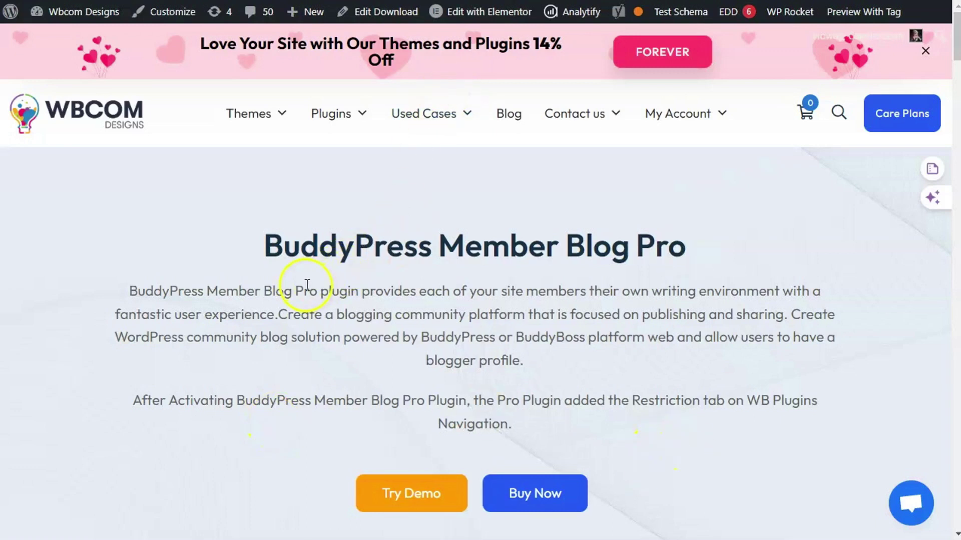
Review the BuddyPress Member Blog Pro product page, highlighting its title
drag(272, 244, 688, 241)
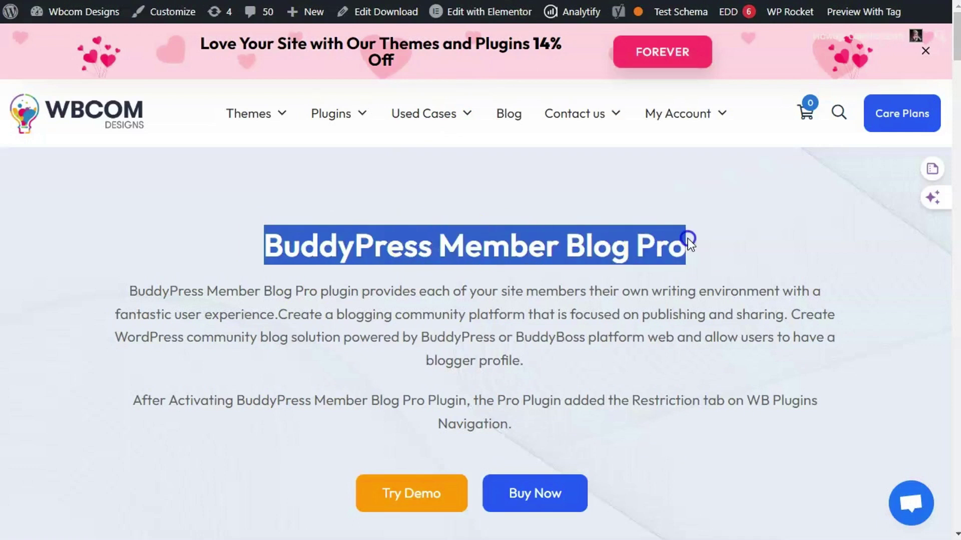
click(687, 238)
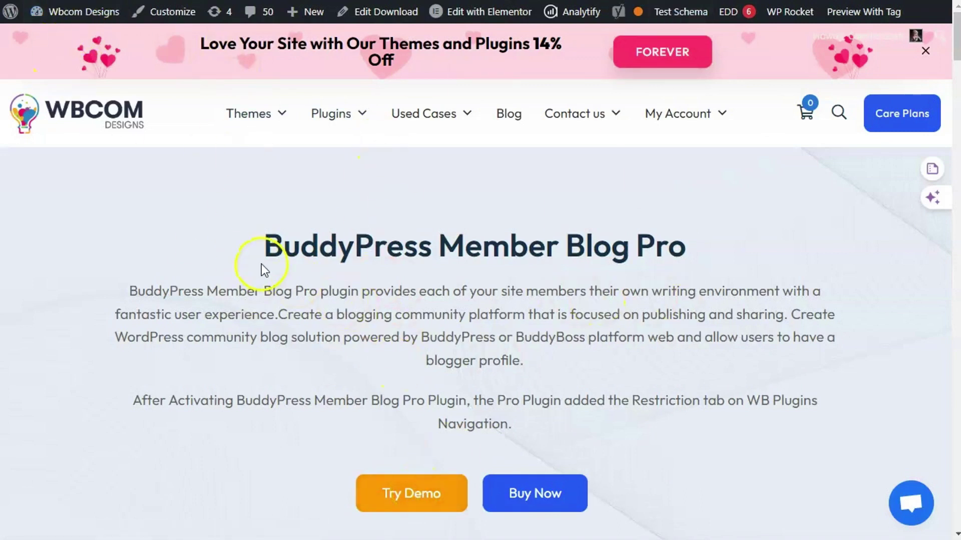
scroll(261, 265, down, 20)
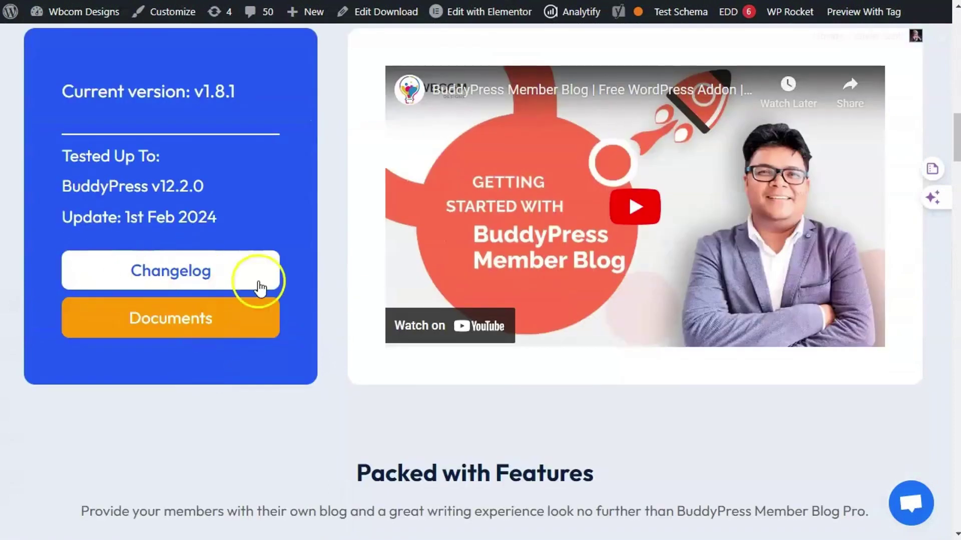
scroll(280, 370, up, 9)
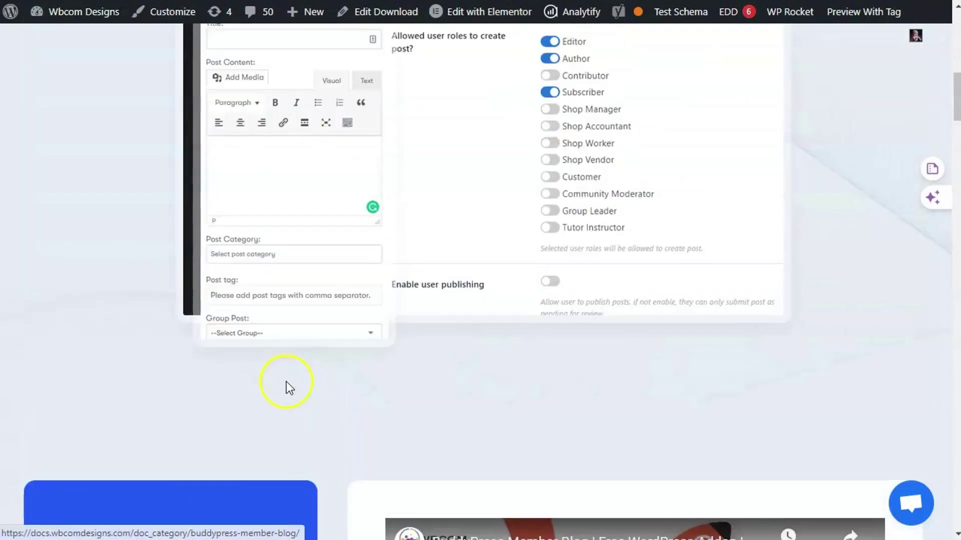
scroll(286, 382, up, 10)
click(389, 293)
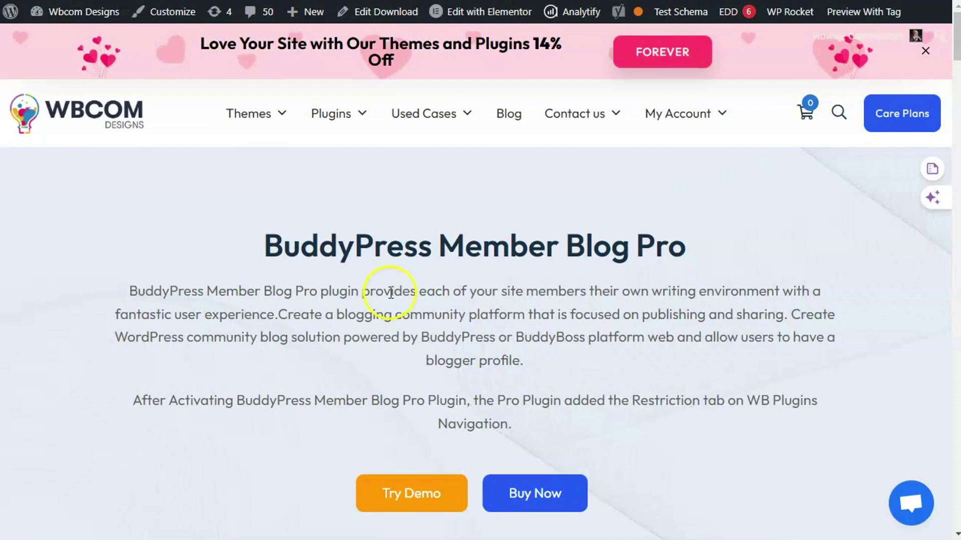
Browse the plugin's documentation, then return to the product page and choose Try Demo
click(340, 1)
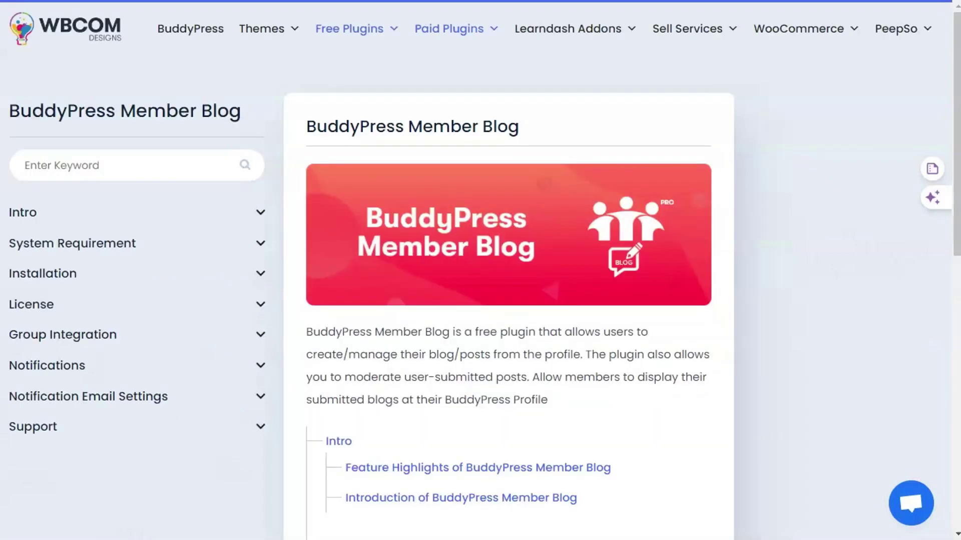
scroll(412, 293, down, 9)
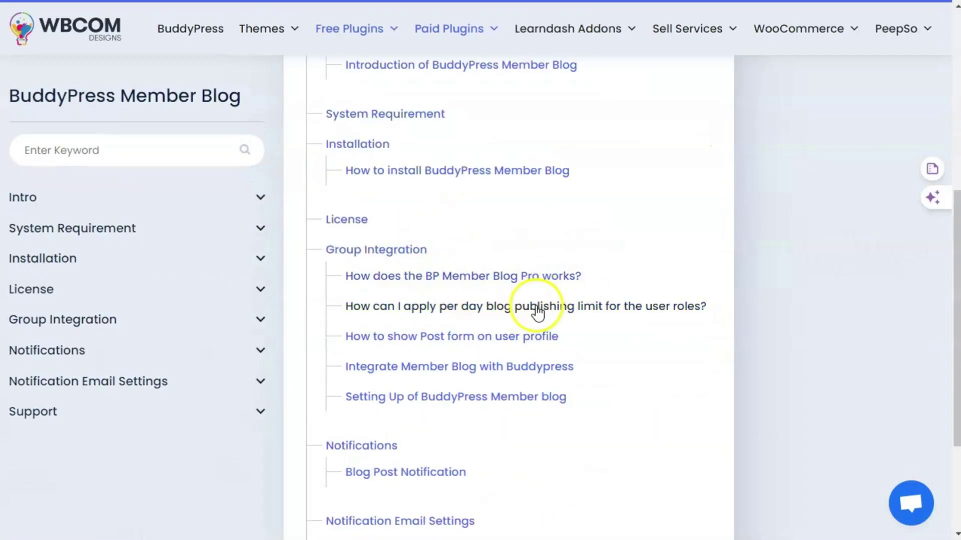
click(281, 1)
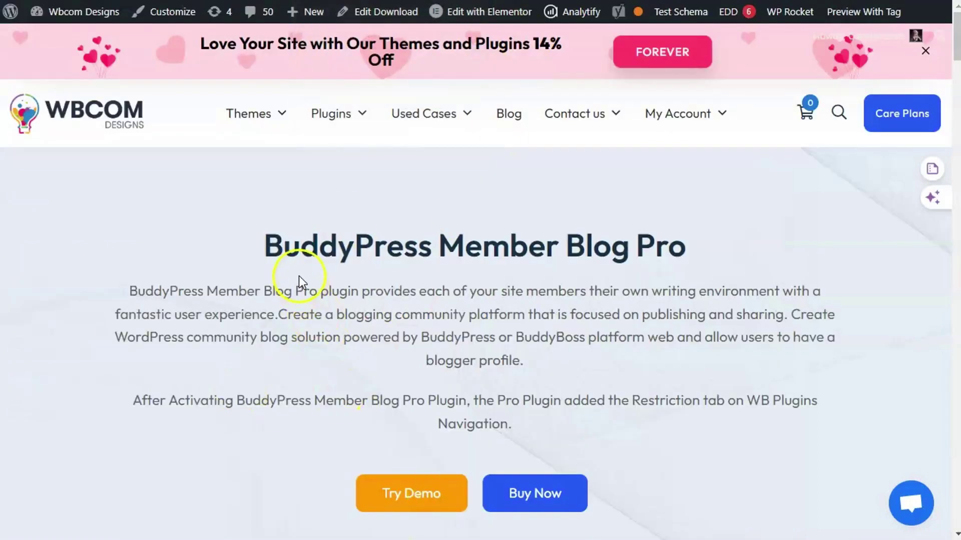
scroll(225, 282, down, 5)
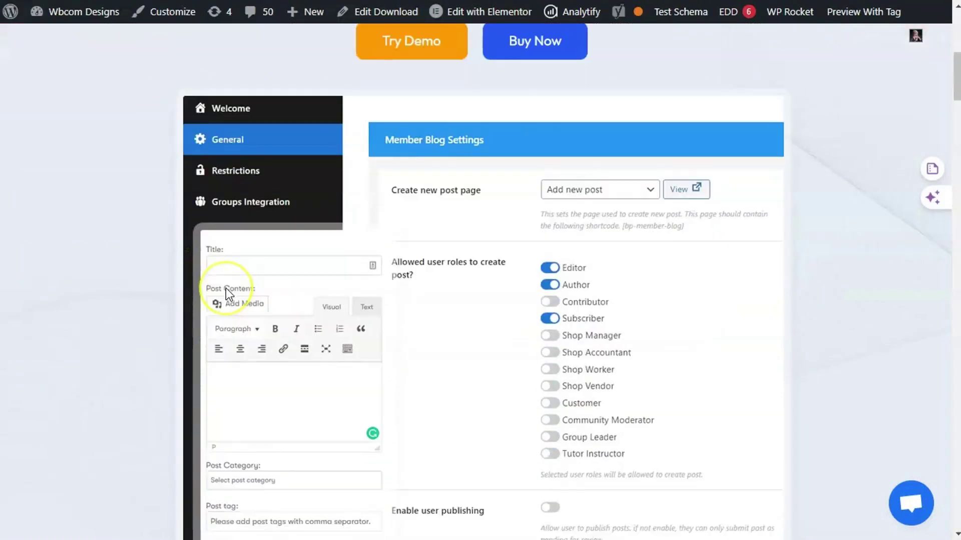
scroll(226, 289, up, 5)
click(408, 422)
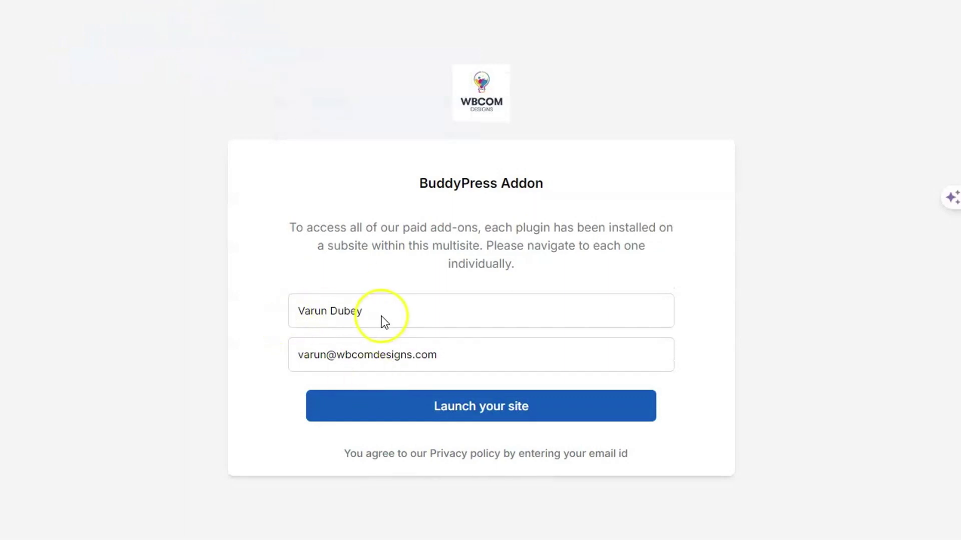
Launch the BuddyPress Addon demo site, which expires in 2 hours
click(496, 411)
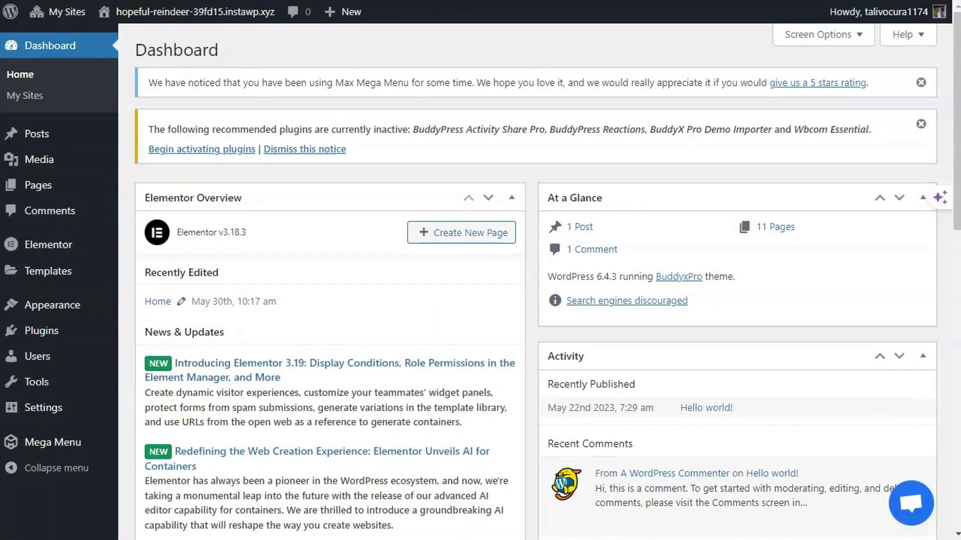
Go to the BuddyPress Member Blog Pro subsite Dashboard through My Sites
click(46, 19)
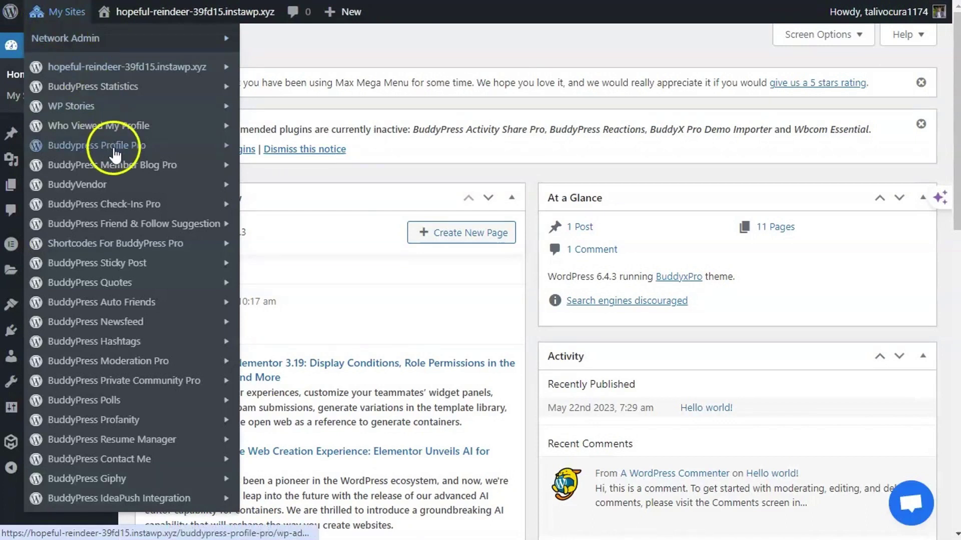
click(120, 164)
click(269, 166)
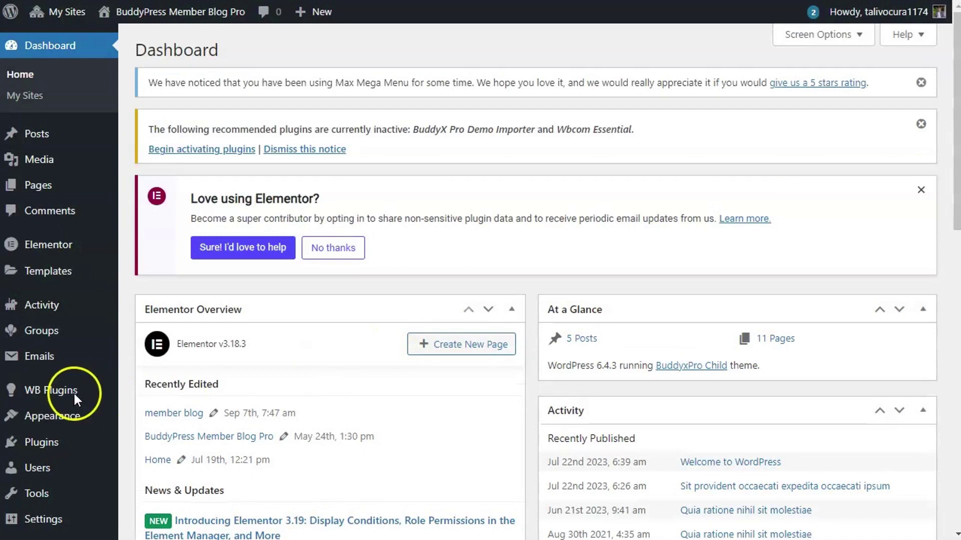
mouse_move(74, 399)
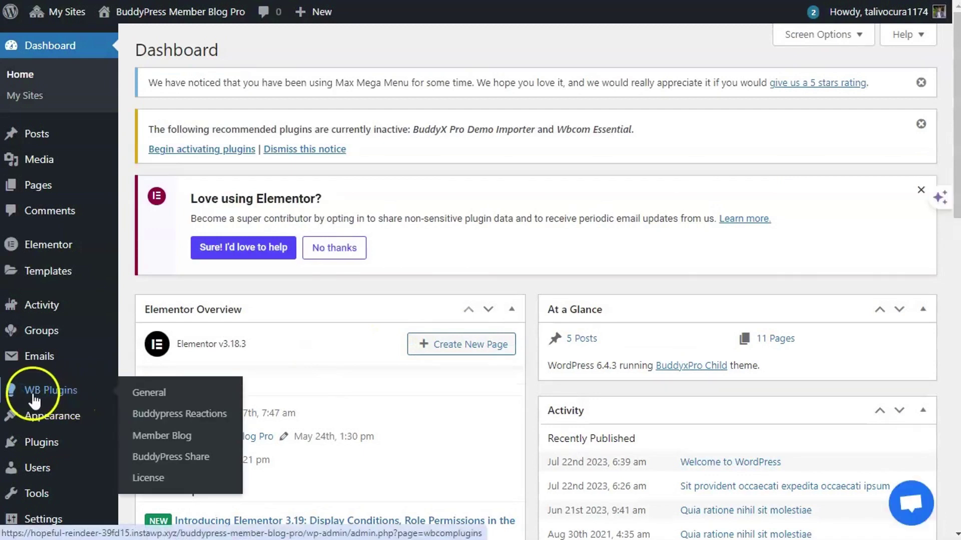
Open the Member Blog settings and note the [bp-member-blog] shortcode
click(164, 441)
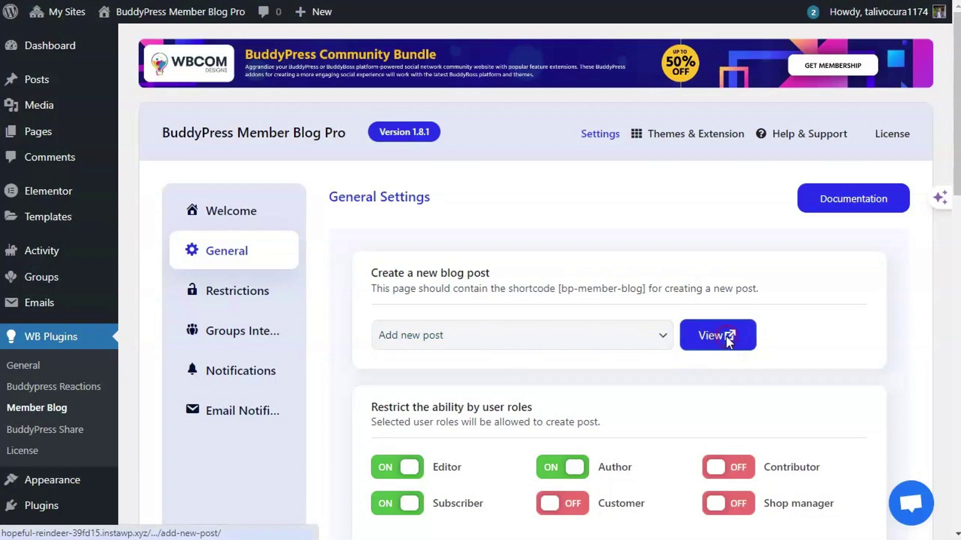
drag(649, 287, 558, 292)
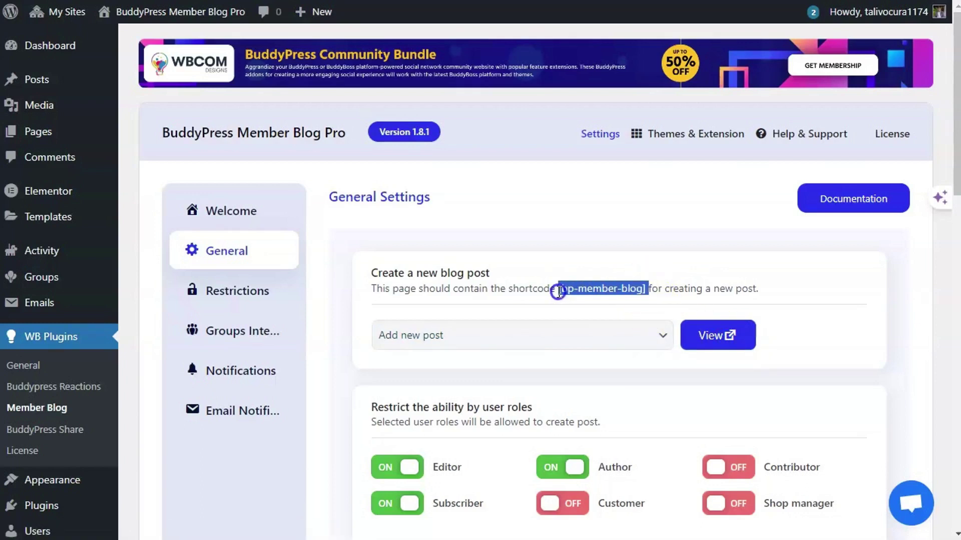
click(571, 257)
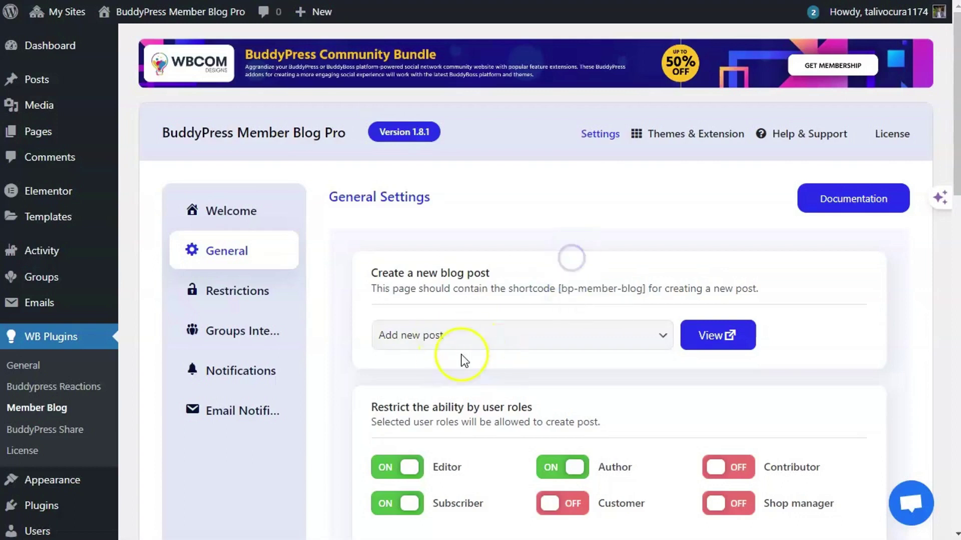
scroll(466, 335, down, 3)
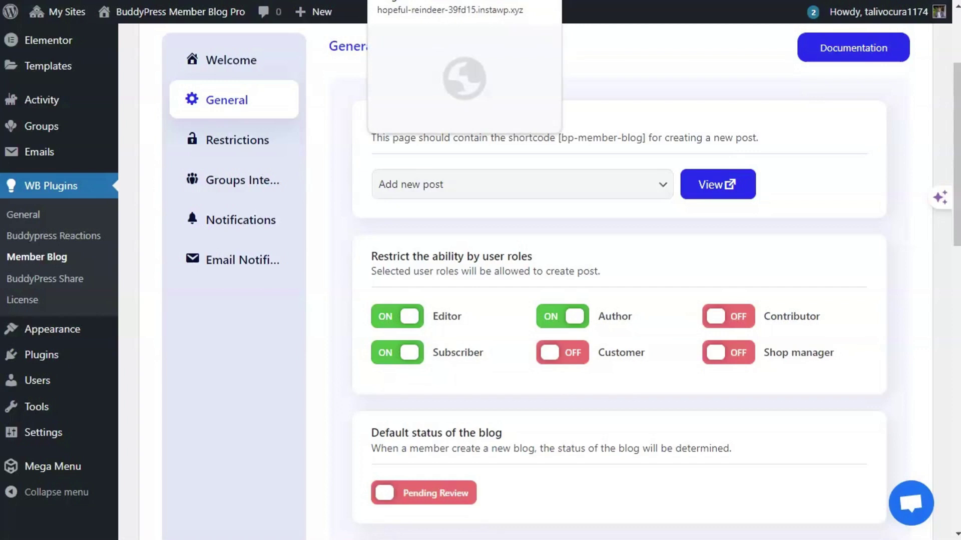
Preview the front-end Add new post page
click(425, 0)
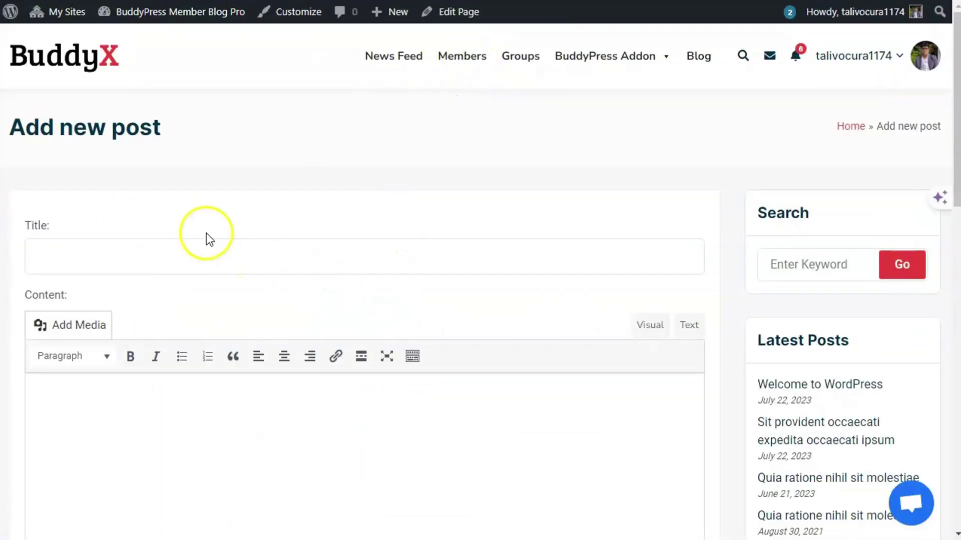
scroll(206, 233, down, 2)
scroll(181, 100, down, 7)
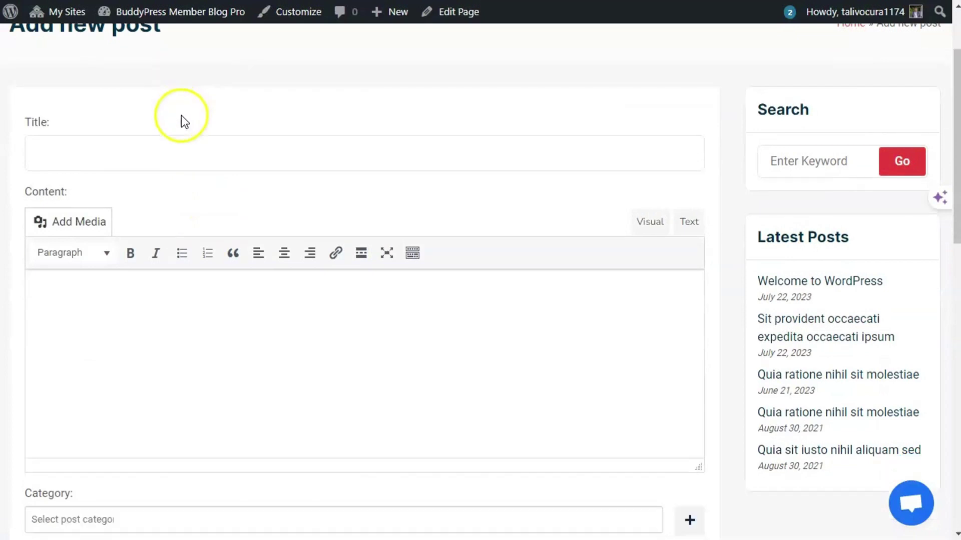
scroll(195, 388, up, 8)
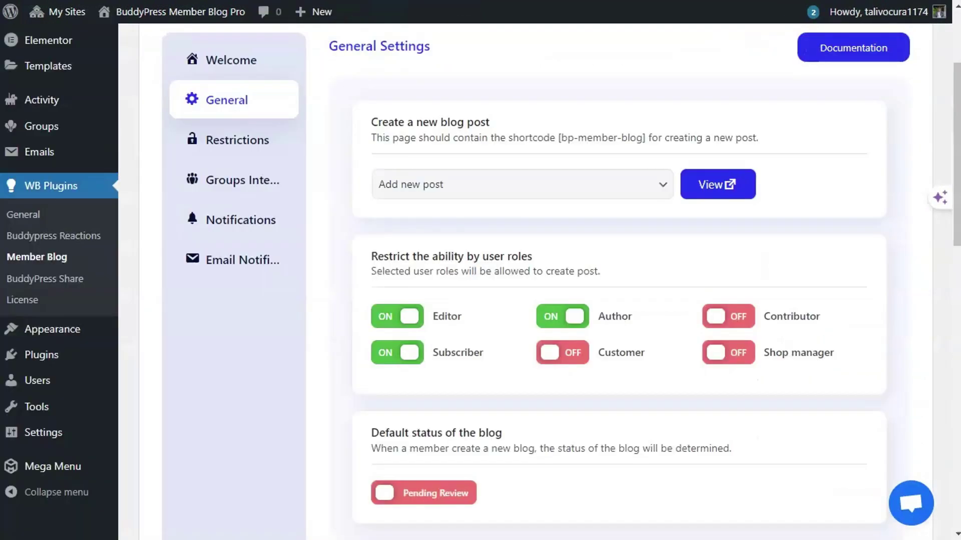
Review the user role restriction toggles in Member Blog general settings
scroll(411, 220, down, 3)
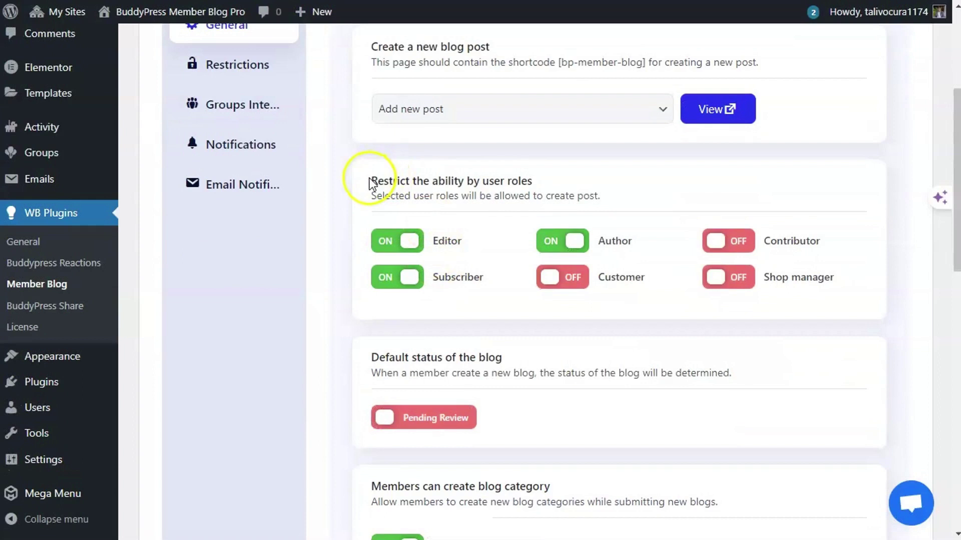
drag(370, 181, 526, 182)
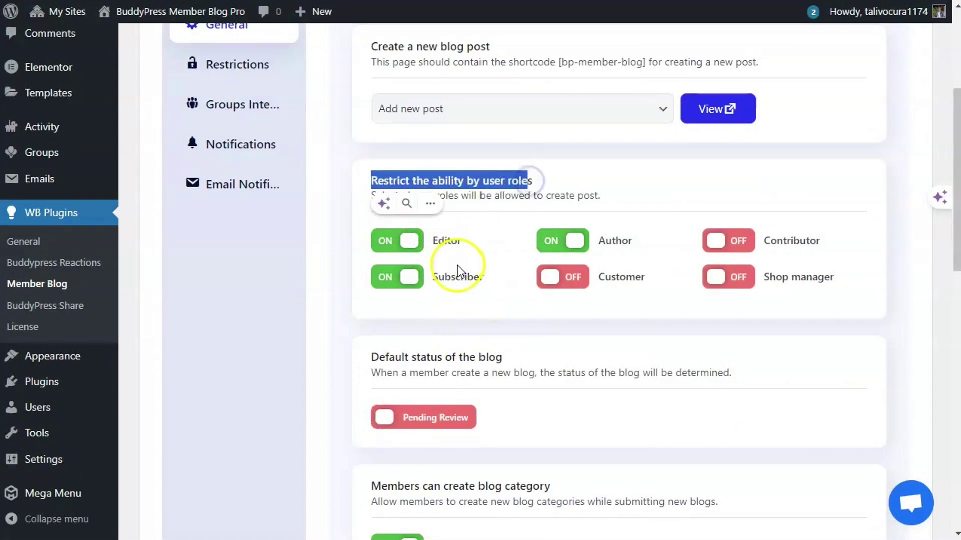
click(464, 262)
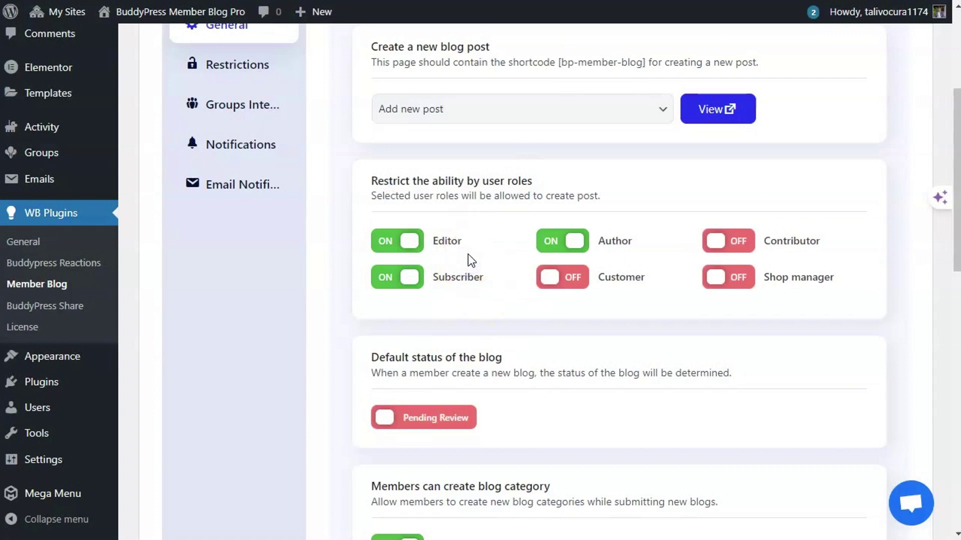
drag(475, 245, 481, 270)
scroll(550, 345, down, 2)
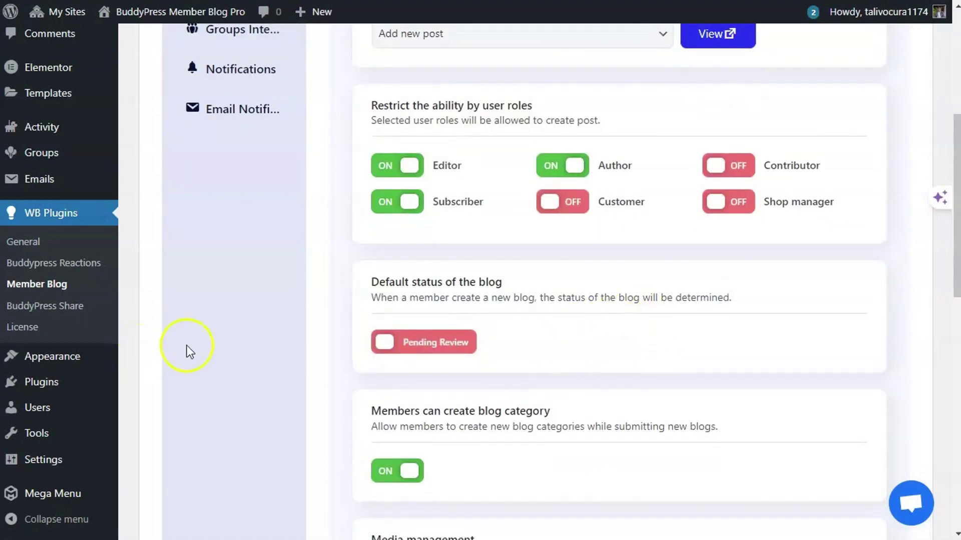
scroll(220, 338, down, 2)
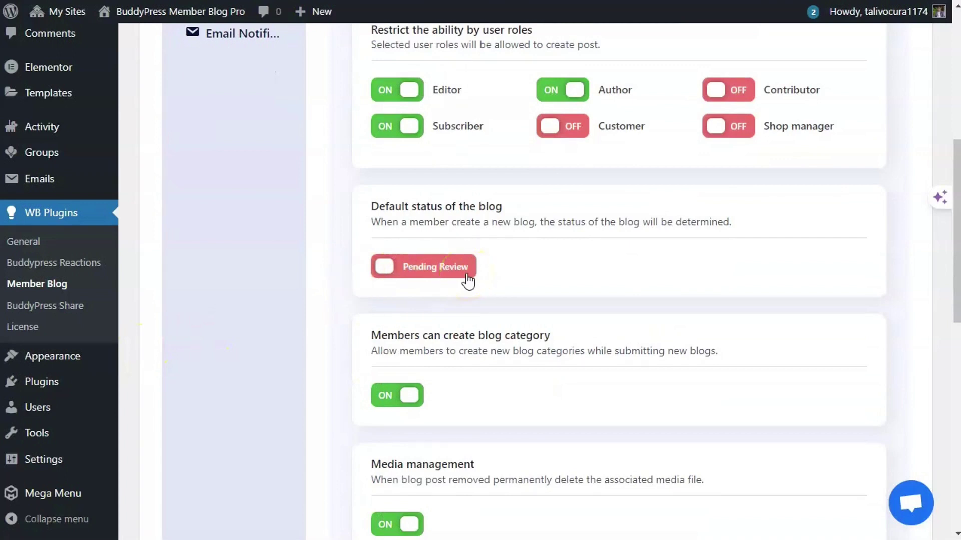
Try Published as the default blog status, revert to Pending Review, then browse All Posts
click(385, 268)
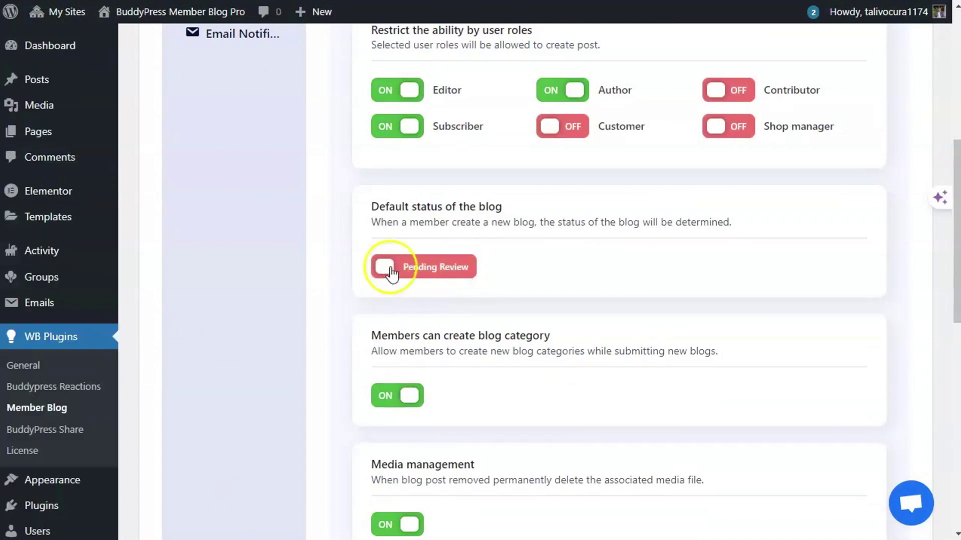
click(392, 271)
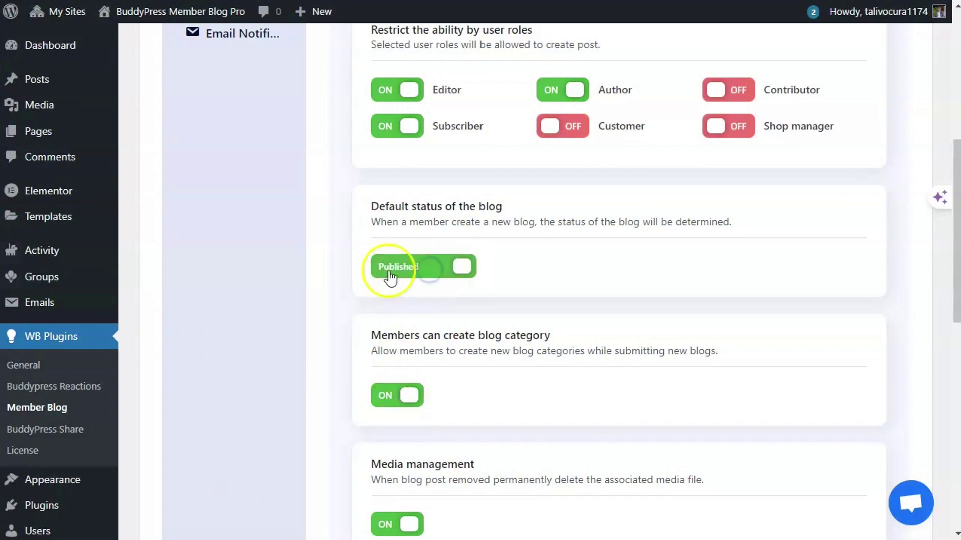
click(464, 273)
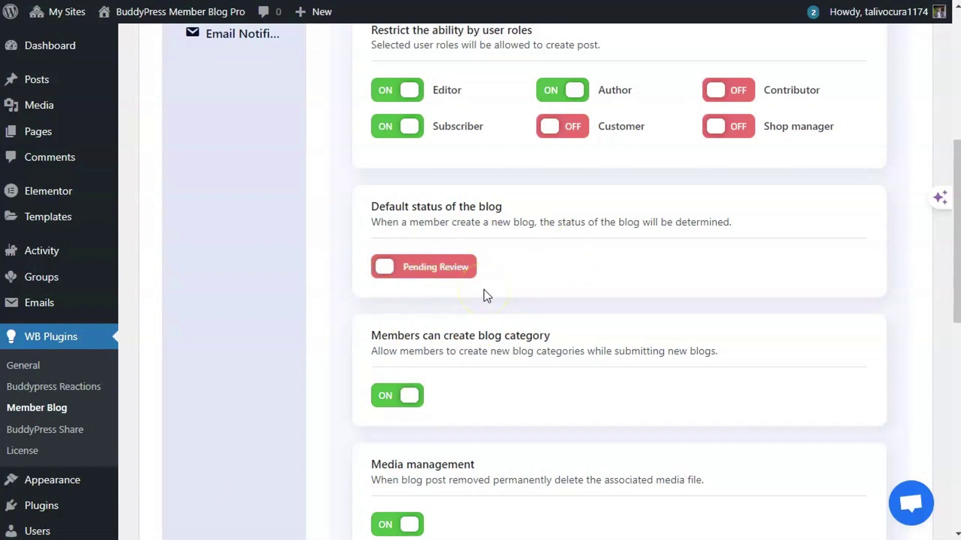
scroll(484, 295, up, 3)
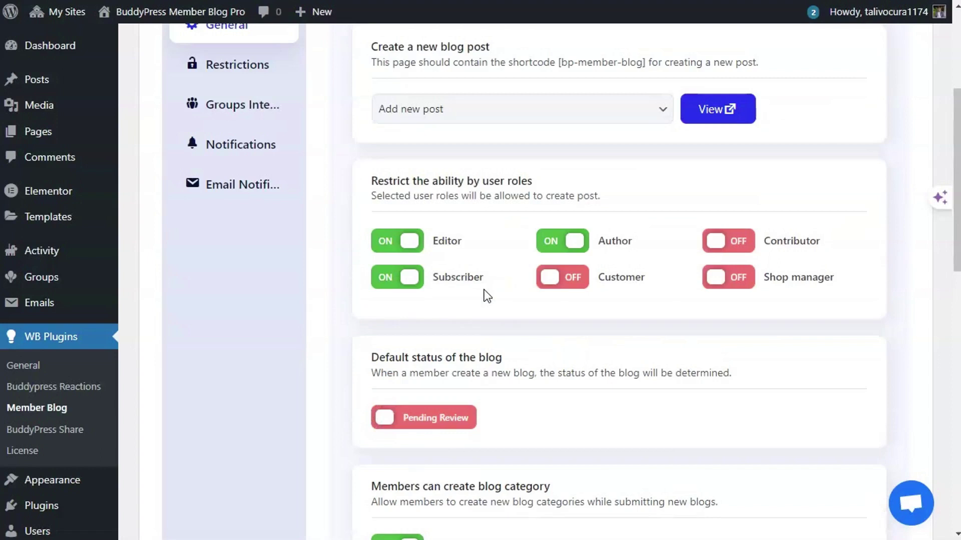
click(47, 86)
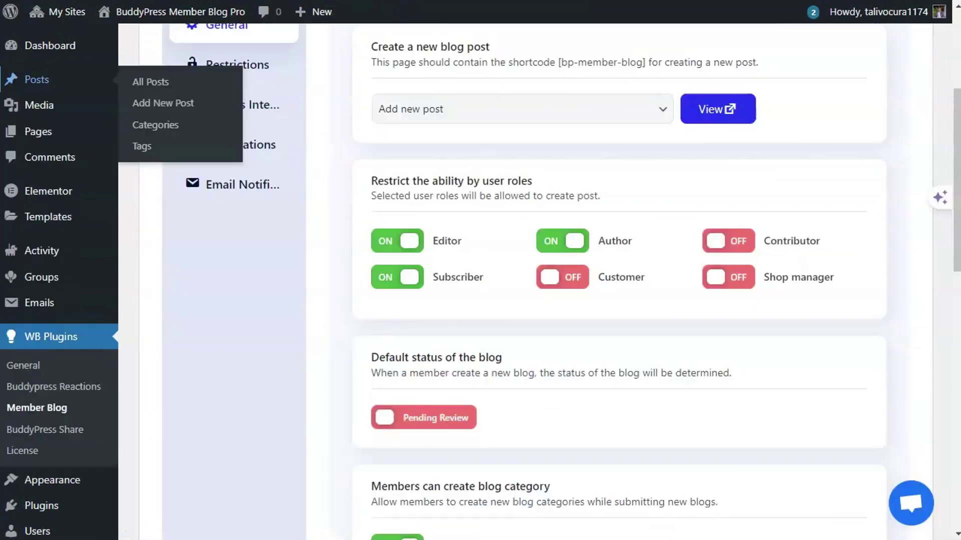
scroll(325, 270, down, 3)
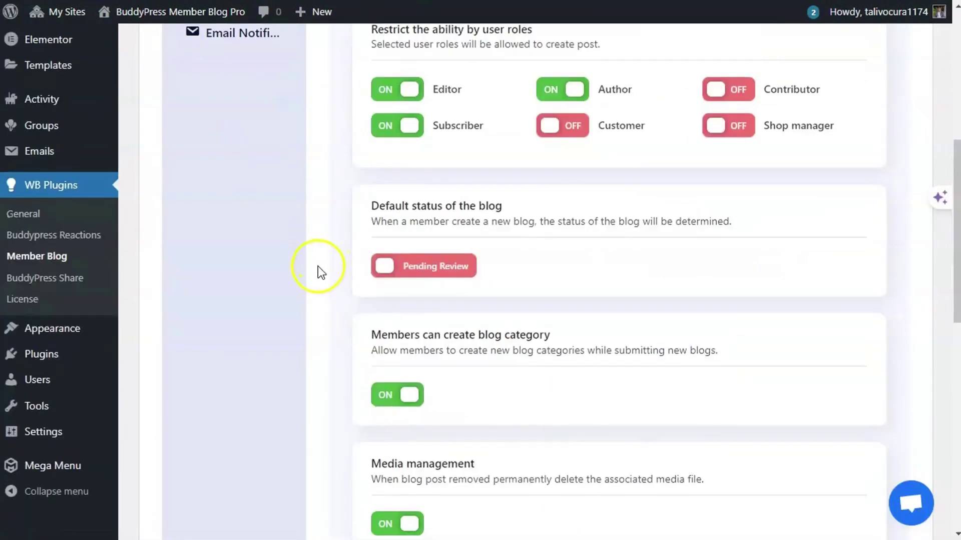
scroll(321, 272, down, 2)
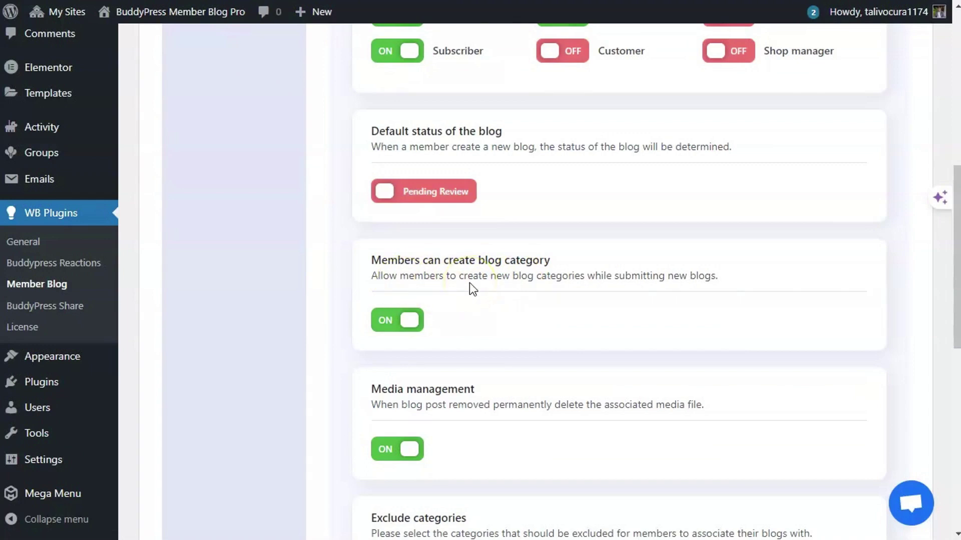
Check the Category dropdown choices on the front-end Add new post form
click(429, 23)
scroll(239, 282, down, 5)
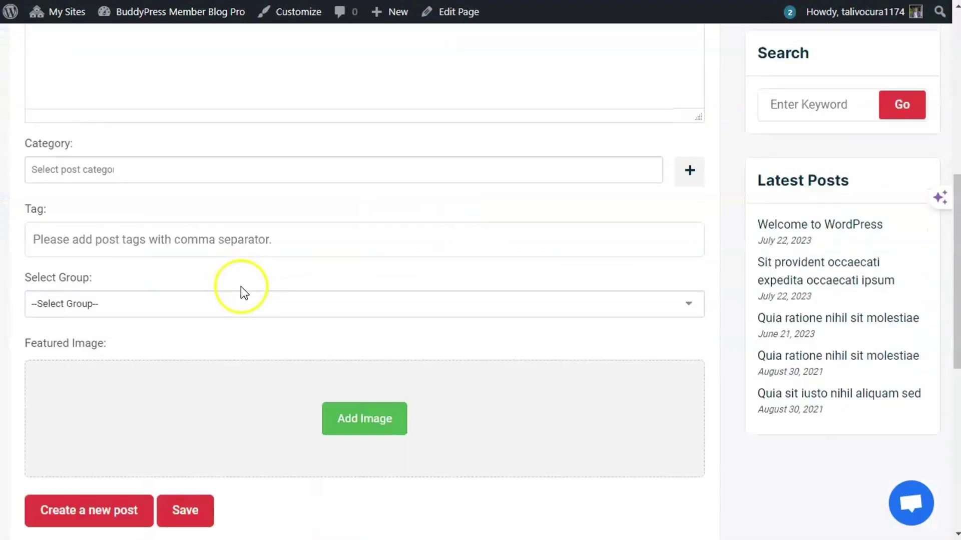
scroll(242, 287, down, 2)
scroll(241, 286, up, 2)
click(133, 169)
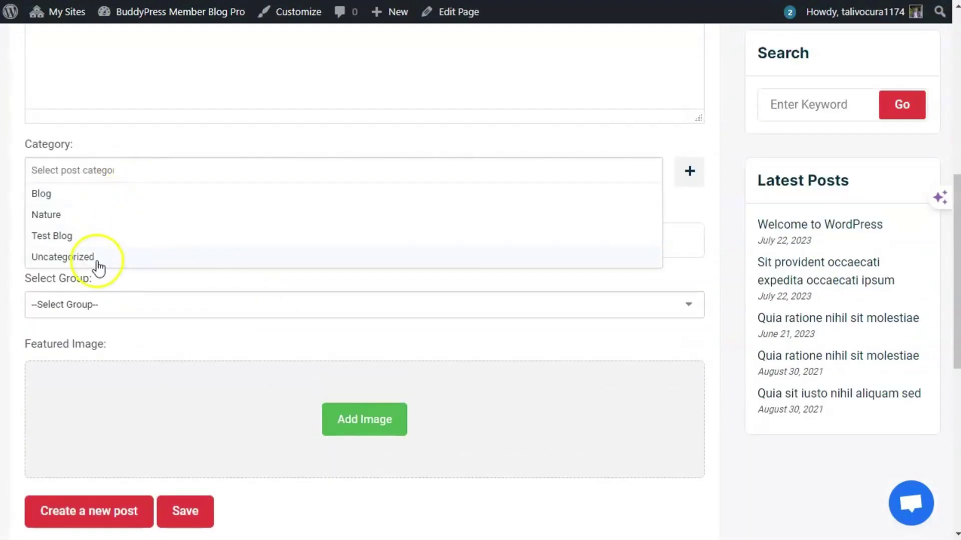
Open and collapse the + Add Category panel
click(298, 4)
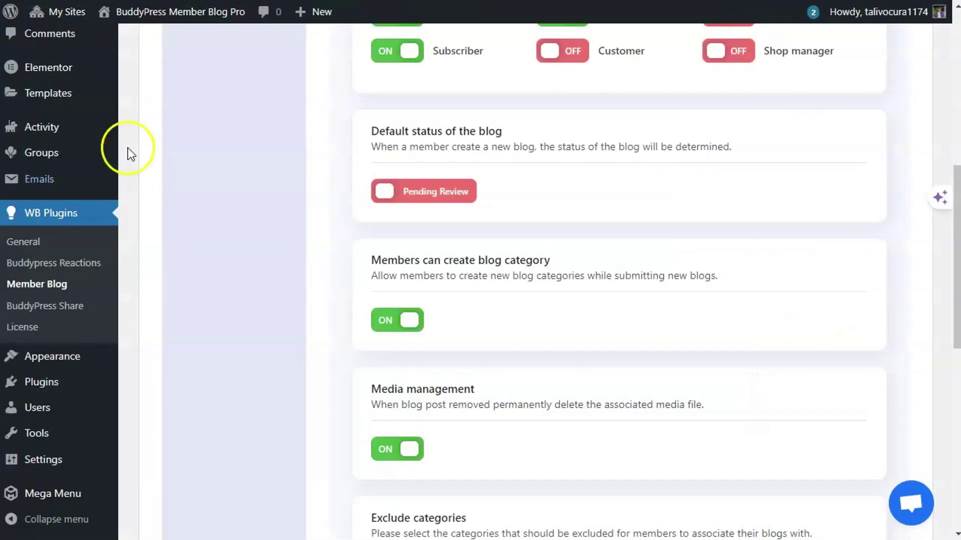
scroll(53, 230, up, 5)
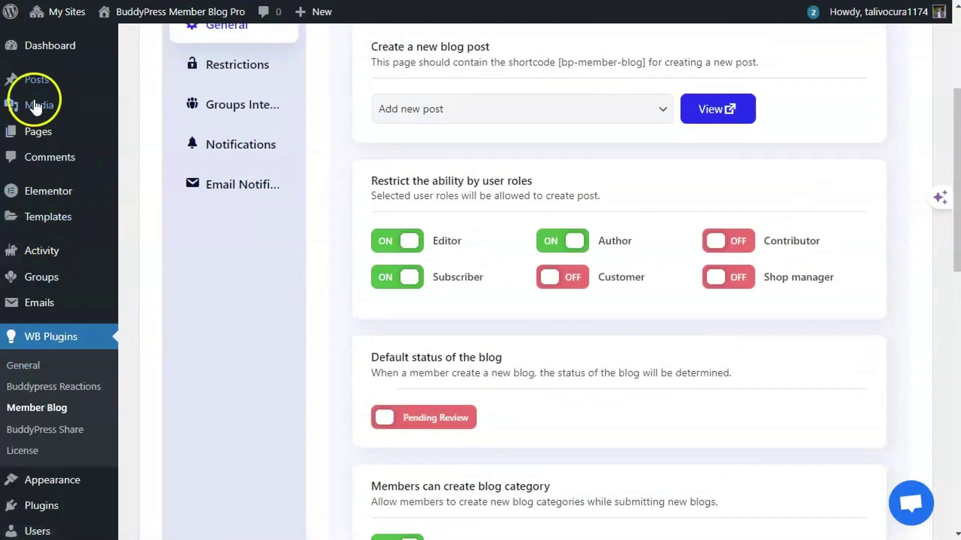
mouse_move(95, 80)
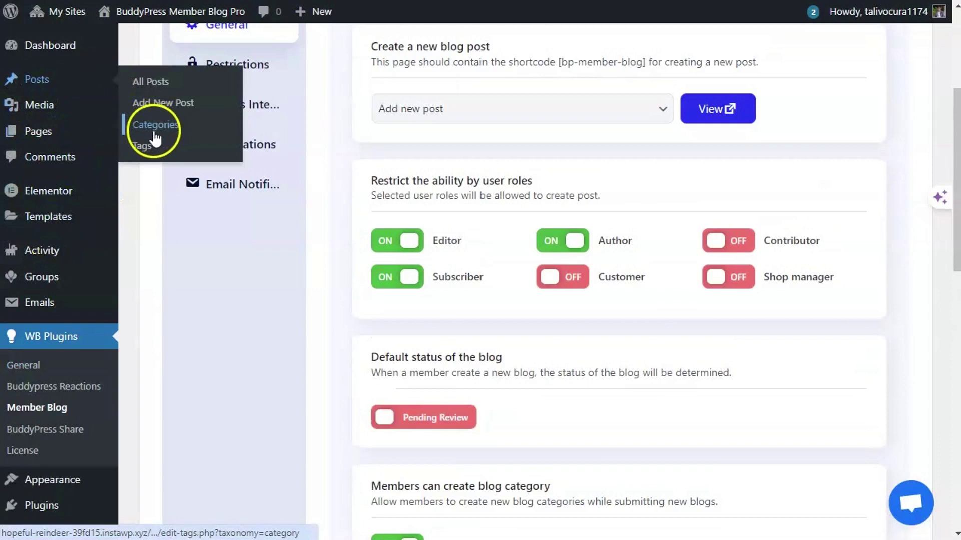
scroll(290, 331, down, 3)
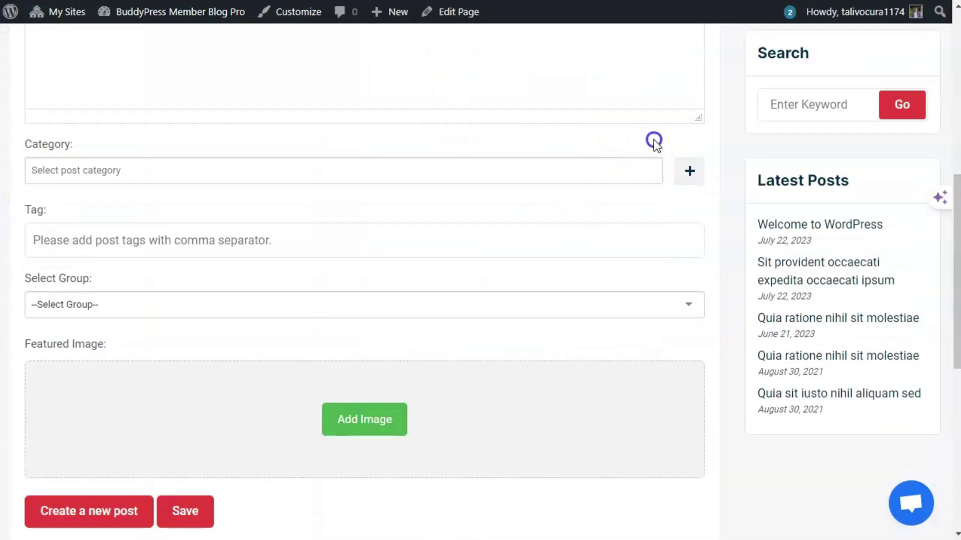
click(691, 171)
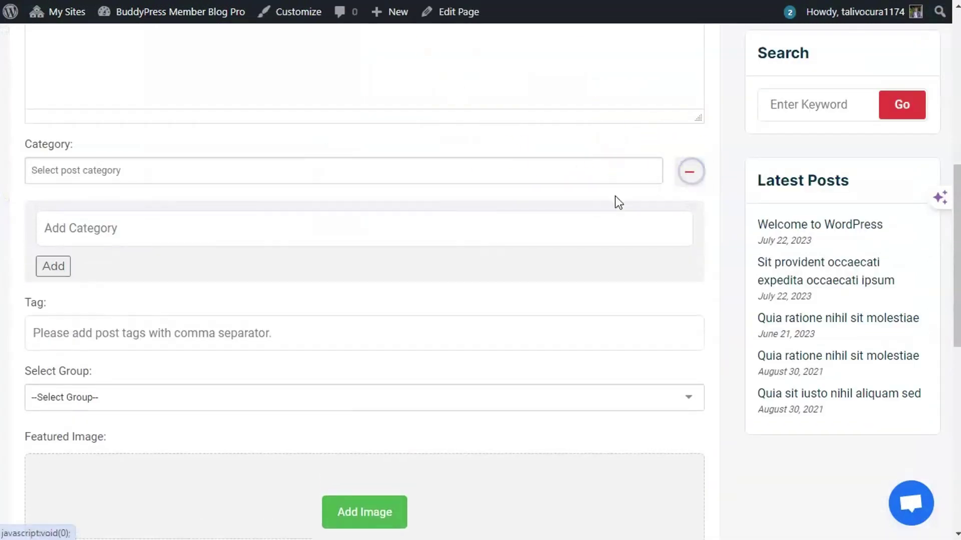
click(118, 238)
click(688, 175)
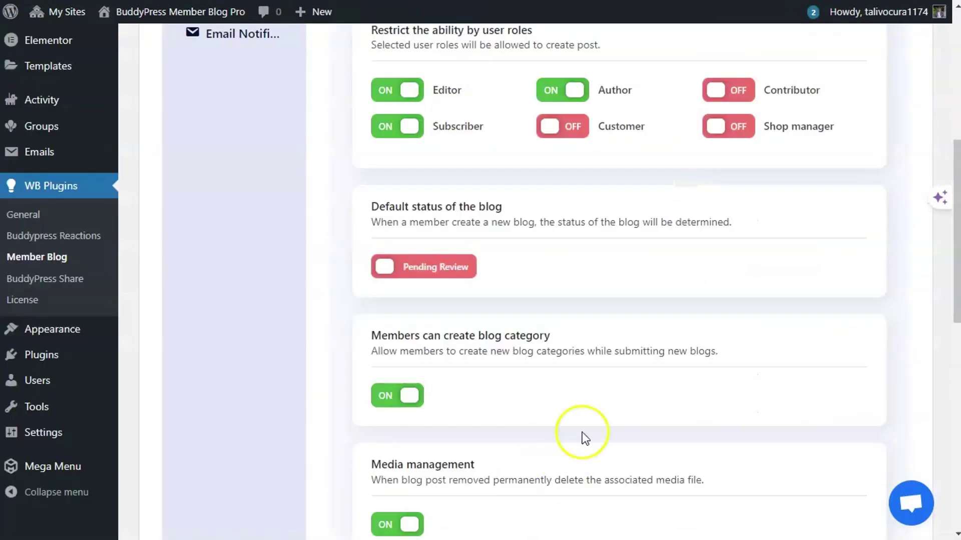
Read the Media management option and open the Exclude categories list
scroll(584, 435, down, 5)
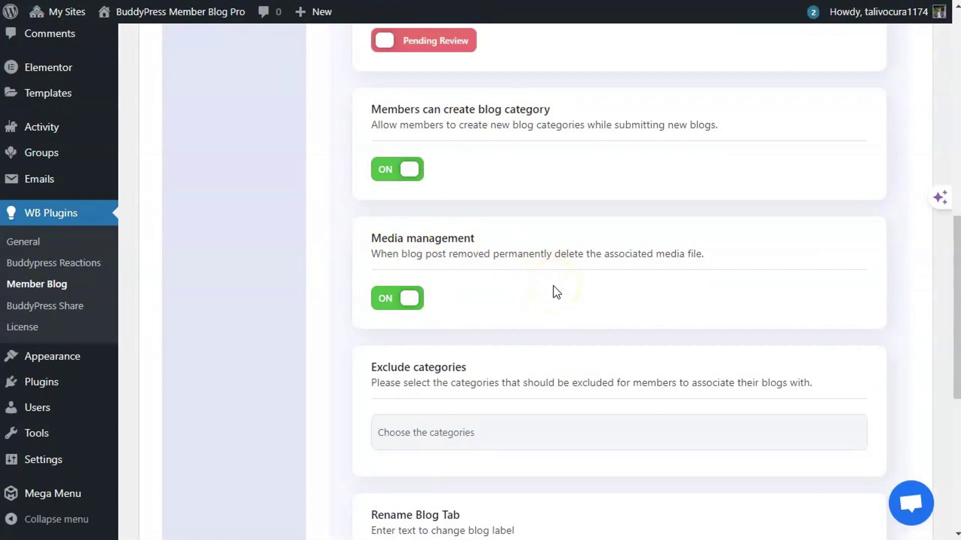
drag(611, 254, 701, 256)
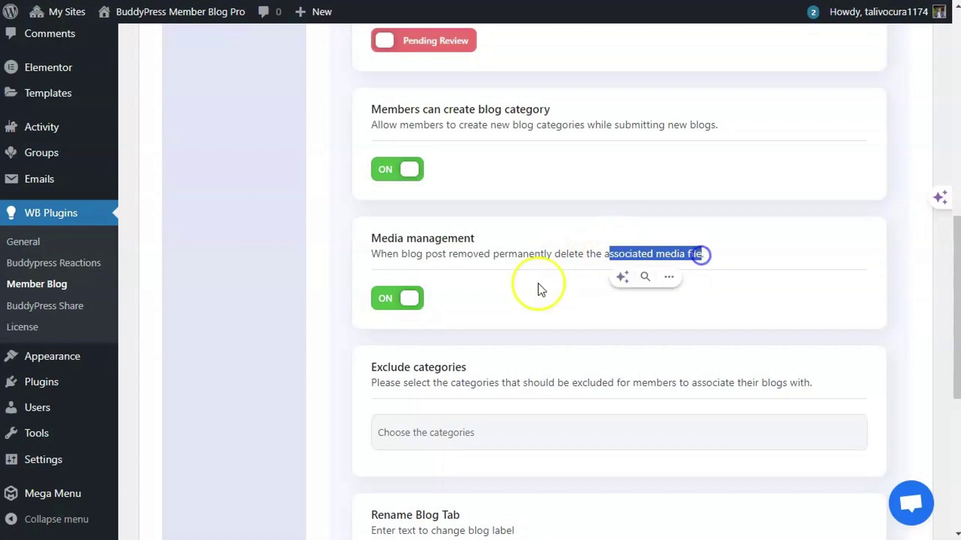
scroll(512, 298, down, 3)
click(470, 287)
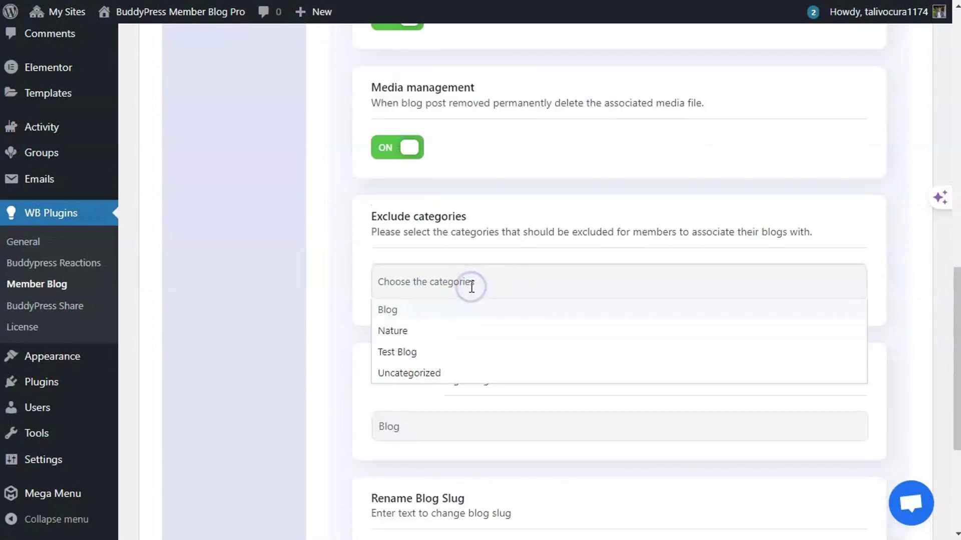
Exclude the Blog category, then remove it so no categories are excluded
click(459, 313)
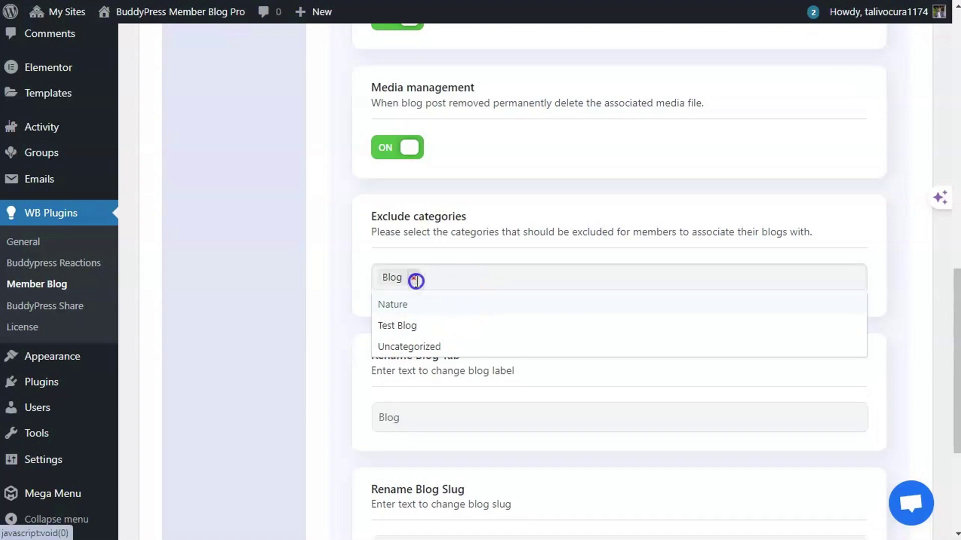
click(415, 280)
click(329, 289)
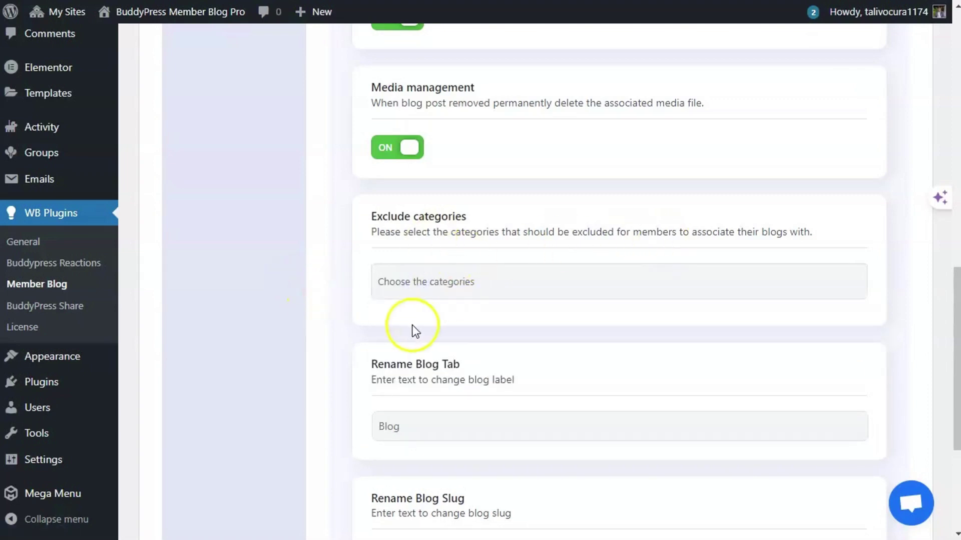
Review the Rename Blog Tab and Slug fields, left as Blog and blog
scroll(412, 325, down, 3)
click(407, 283)
drag(344, 212, 502, 207)
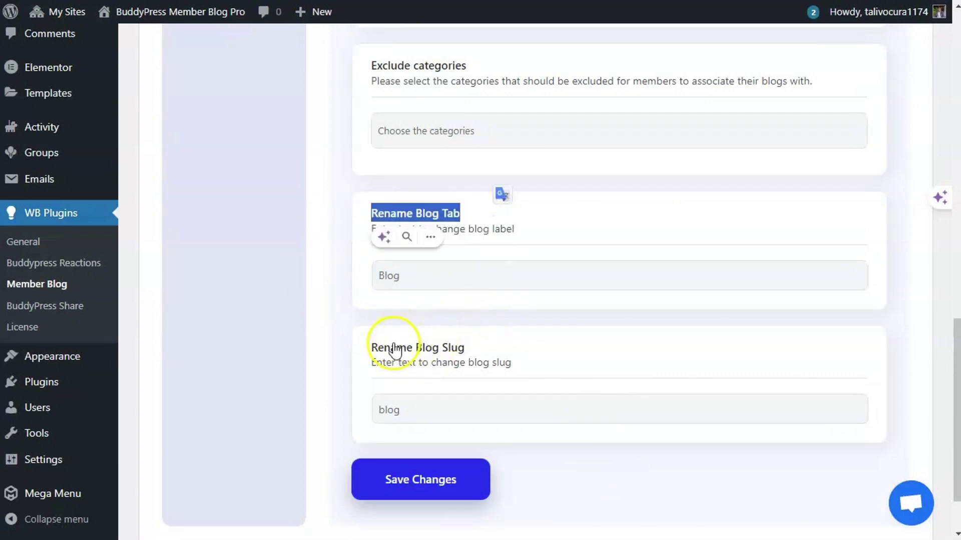
drag(404, 346, 489, 346)
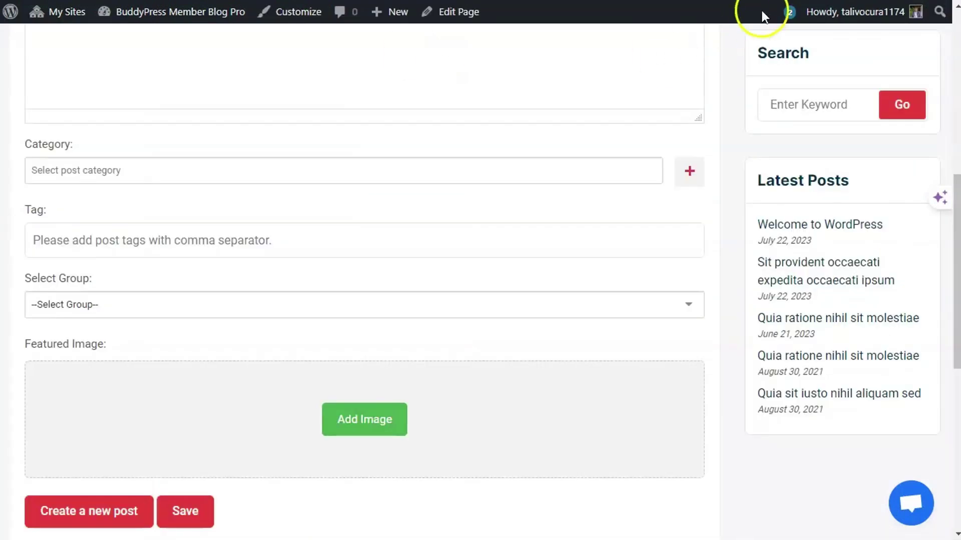
scroll(800, 125, up, 10)
mouse_move(870, 65)
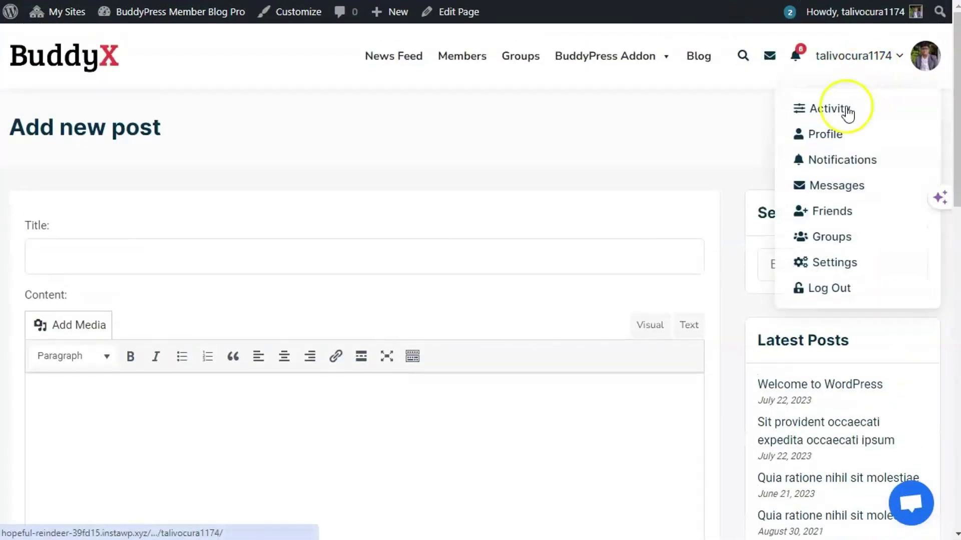
Open the member's profile Activity page and its Blog section via the … menu
click(842, 122)
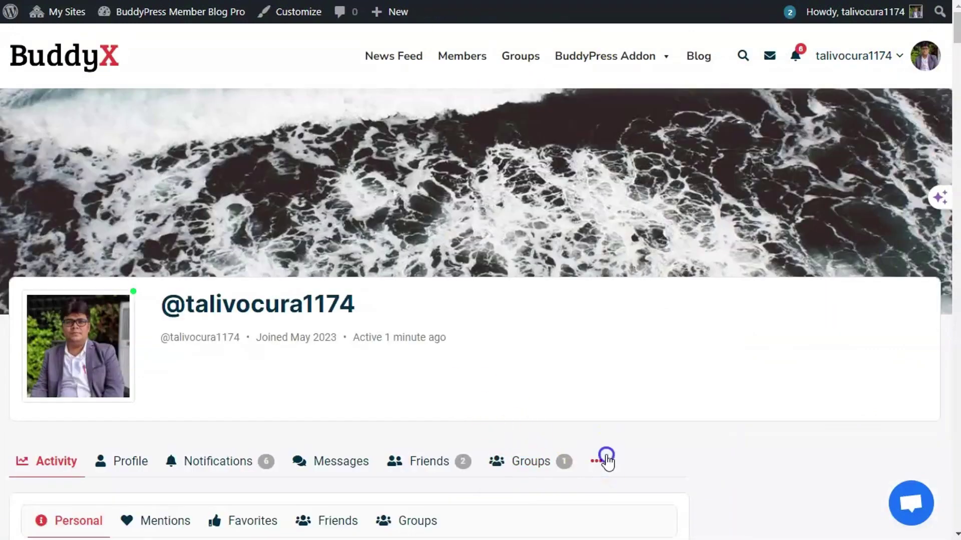
click(607, 460)
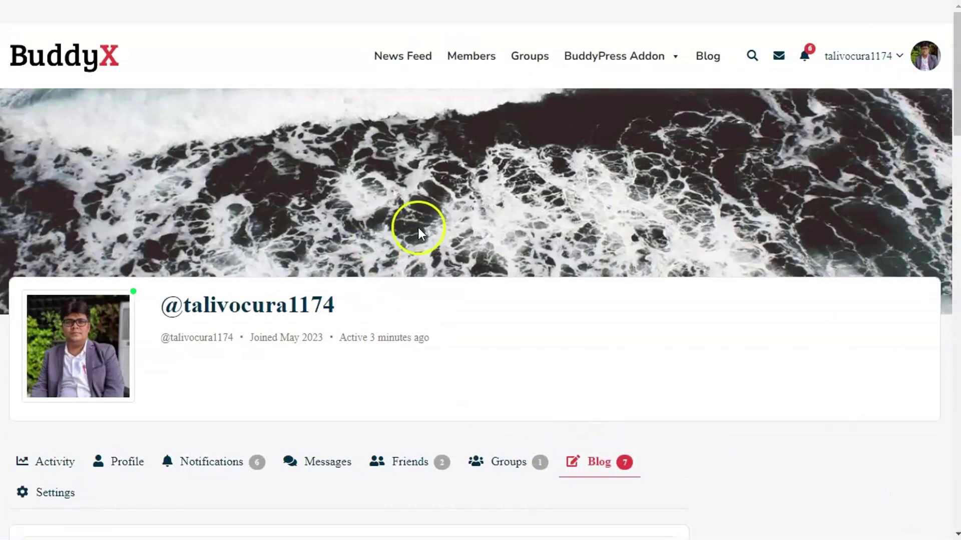
scroll(481, 196, down, 4)
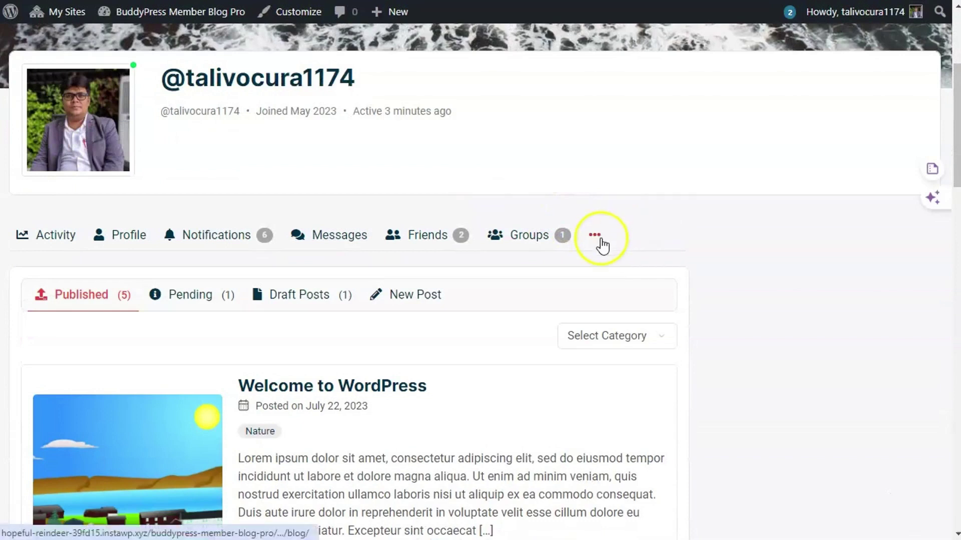
click(598, 239)
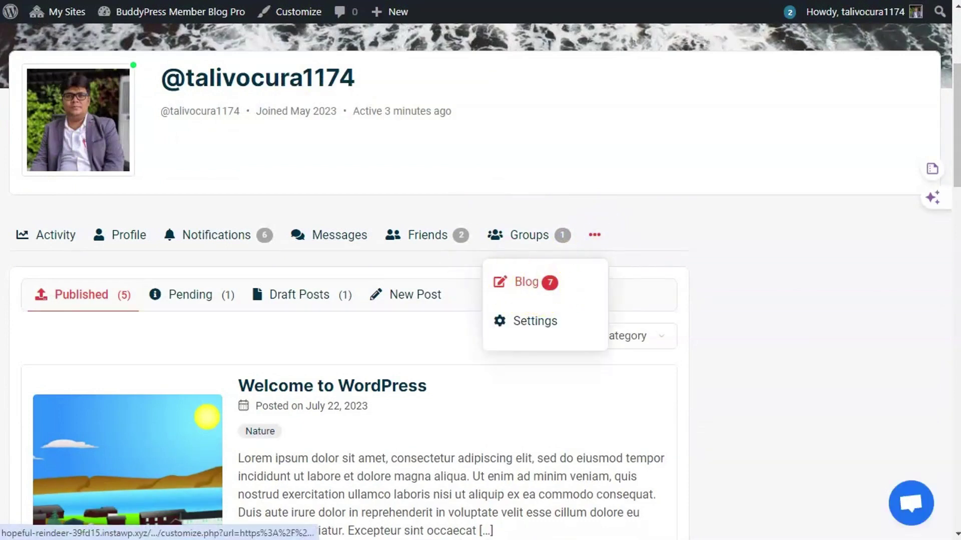
scroll(326, 290, down, 5)
scroll(320, 311, up, 5)
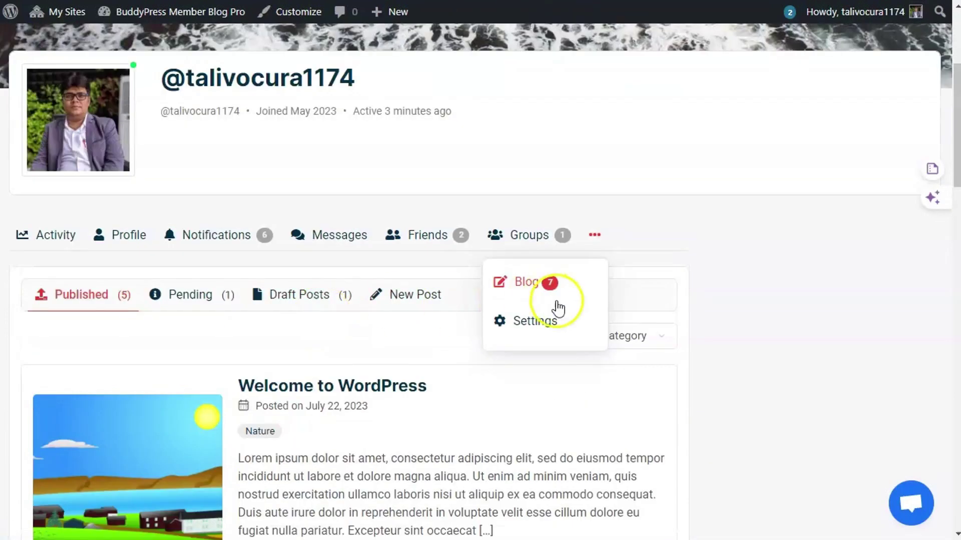
click(678, 235)
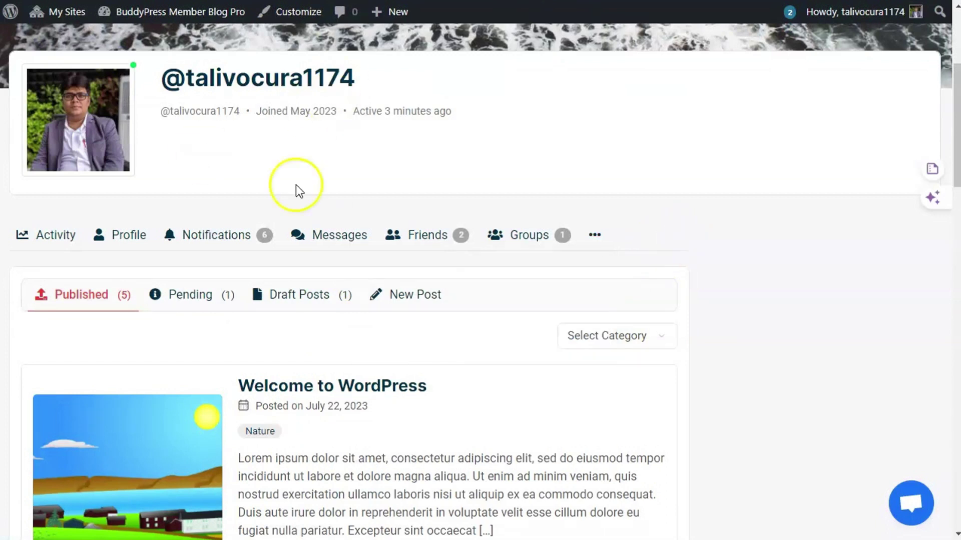
Scroll through the Blog posts: 5 published, 1 pending, 1 draft
scroll(299, 190, up, 4)
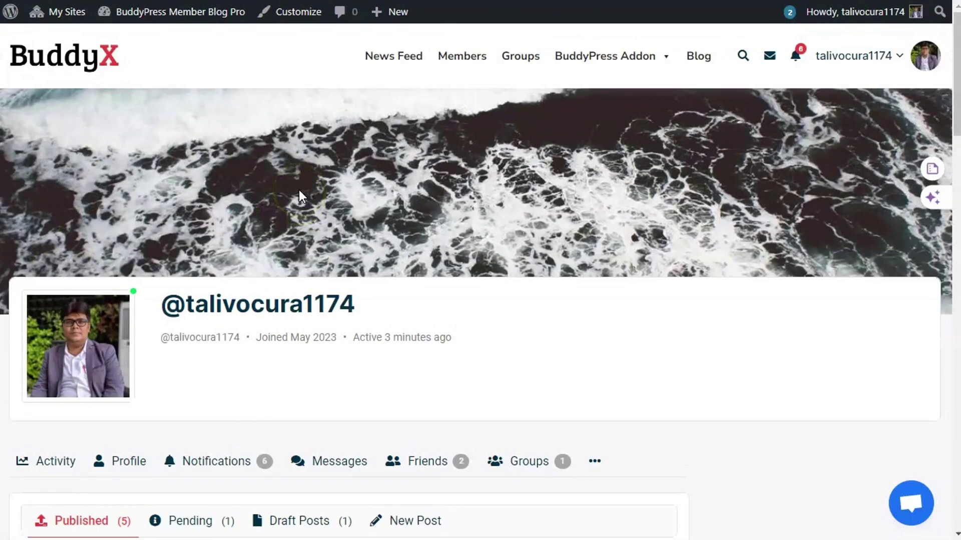
scroll(344, 253, down, 6)
scroll(453, 250, down, 1)
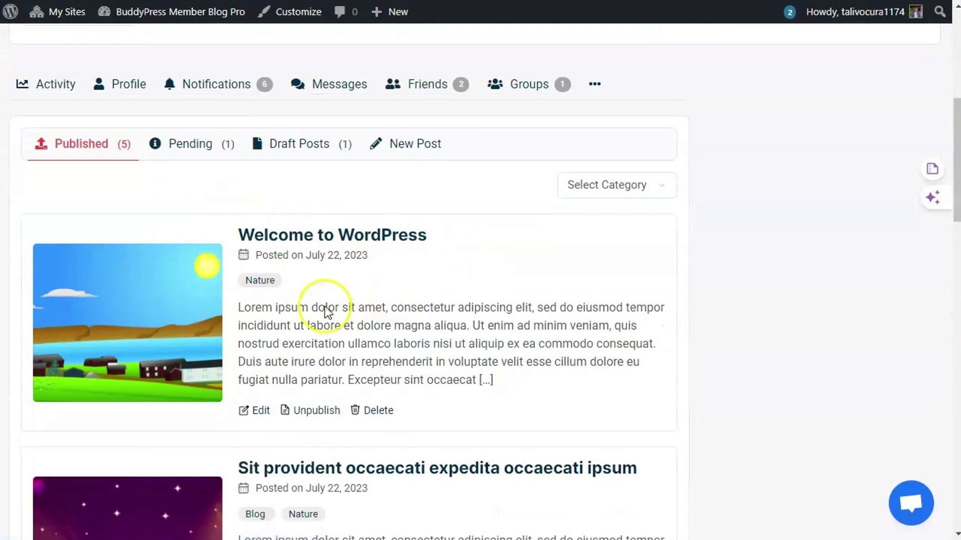
scroll(321, 300, down, 3)
scroll(396, 318, down, 2)
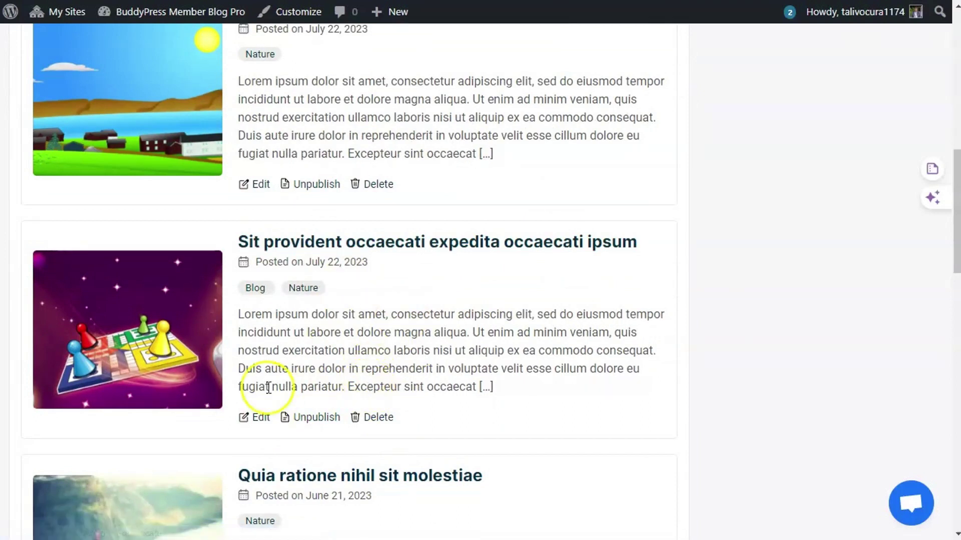
scroll(392, 440, up, 5)
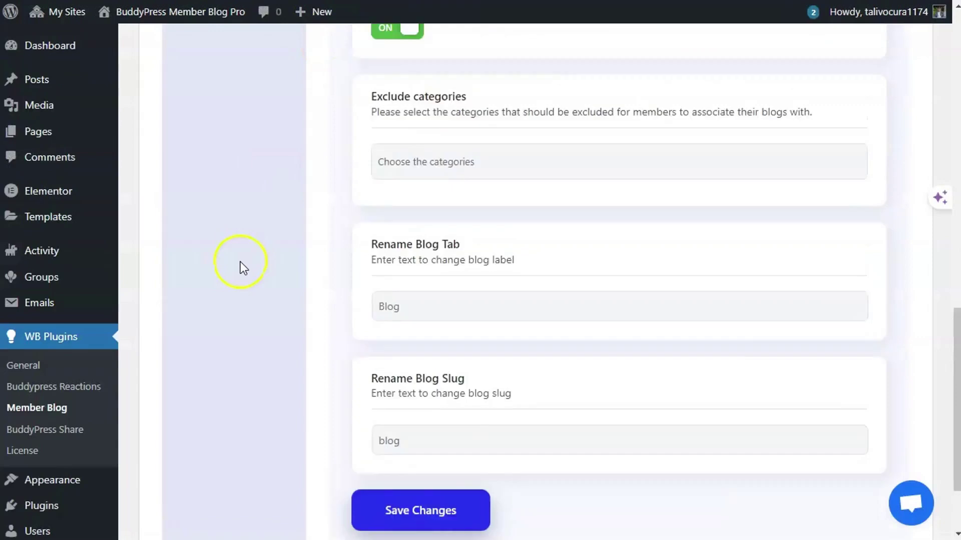
Open the Restrictions settings and check the Author rule's role list
scroll(240, 262, up, 10)
click(254, 290)
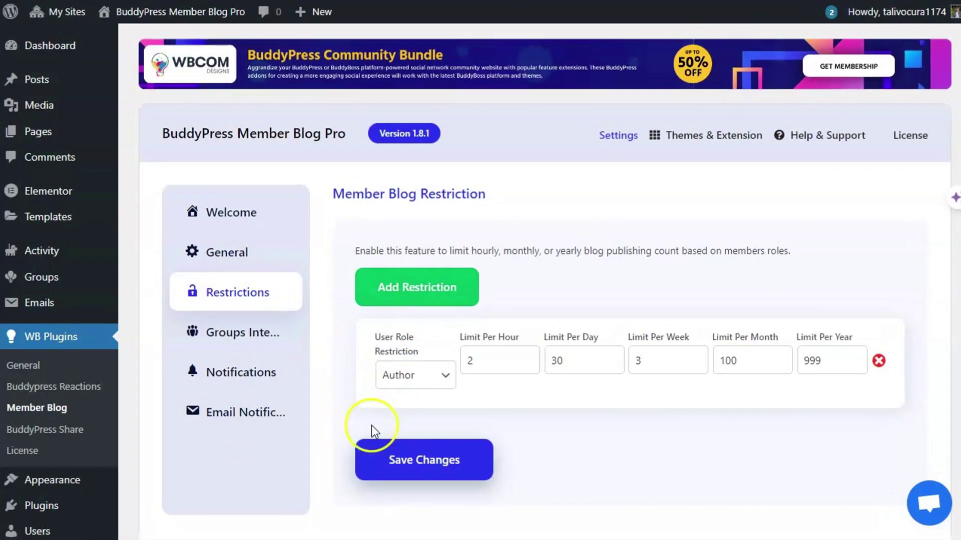
click(421, 385)
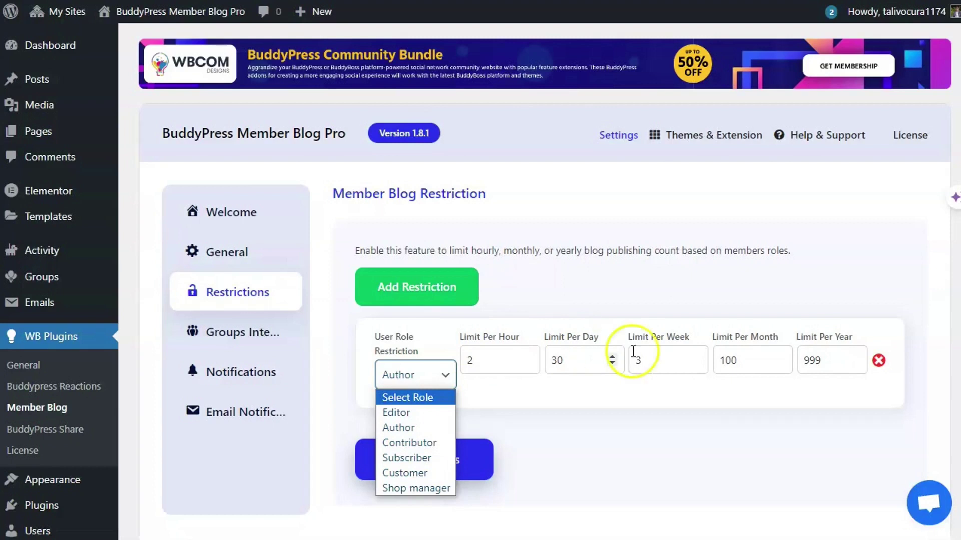
click(763, 452)
Add a second restriction row set to Contributor, then delete it
click(408, 297)
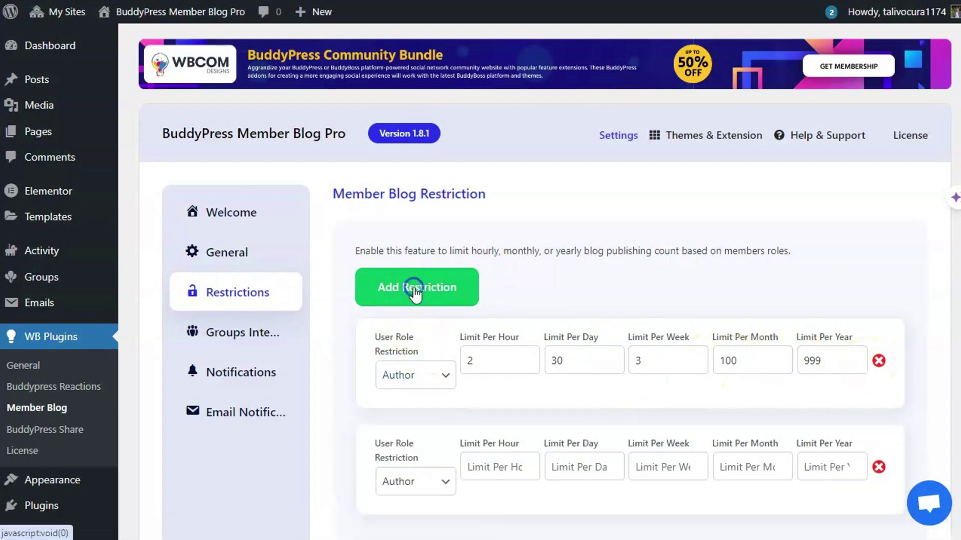
scroll(398, 300, down, 3)
click(408, 330)
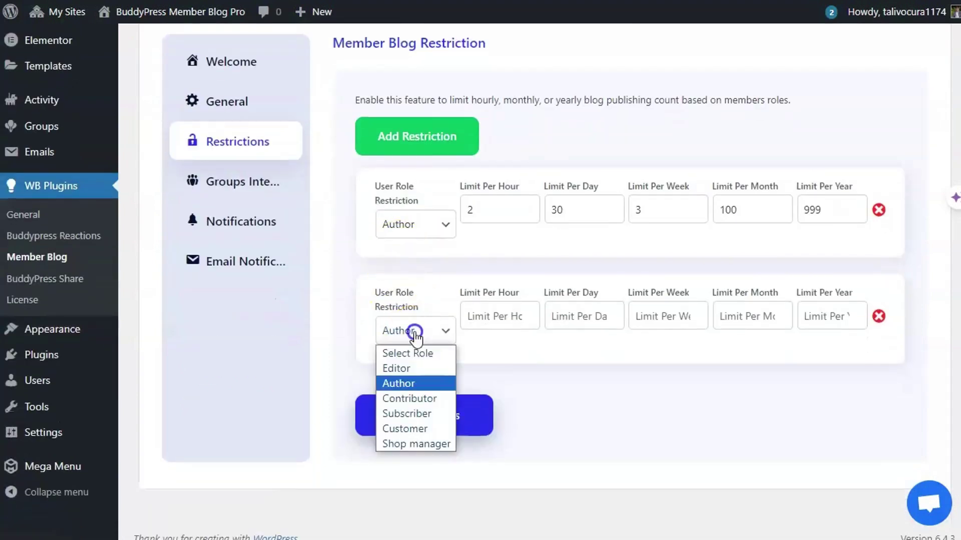
click(408, 395)
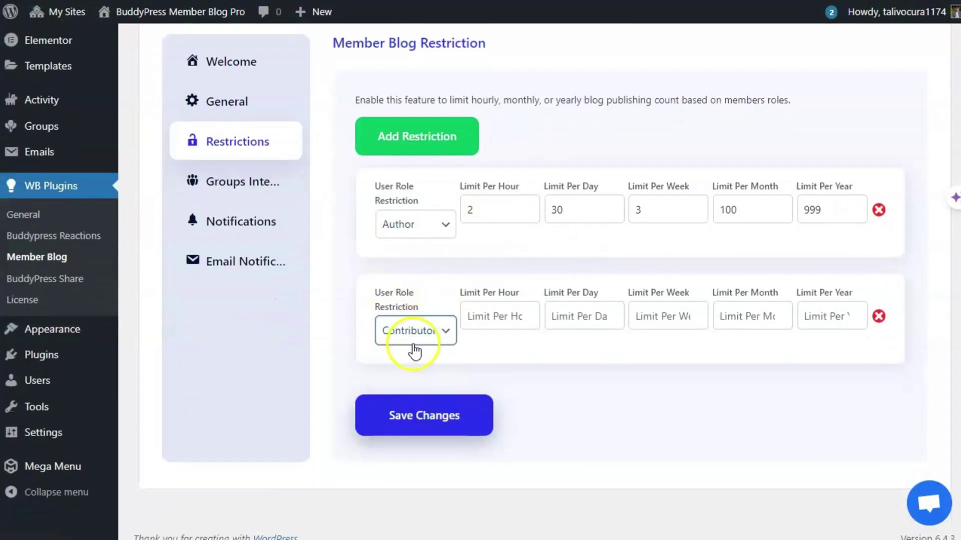
click(878, 316)
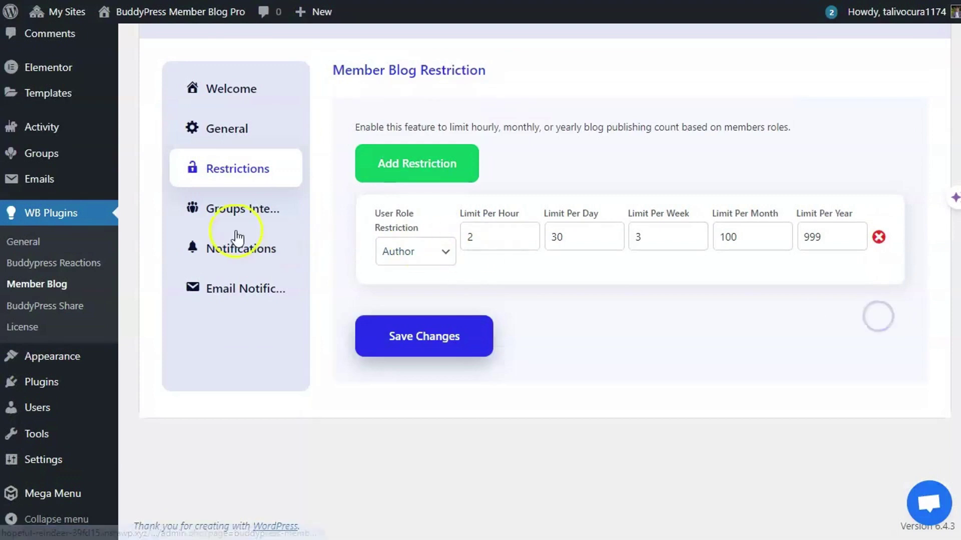
Review Groups Integration (Group Admin, Moderator, Member in Public groups), then switch to the front end
click(233, 209)
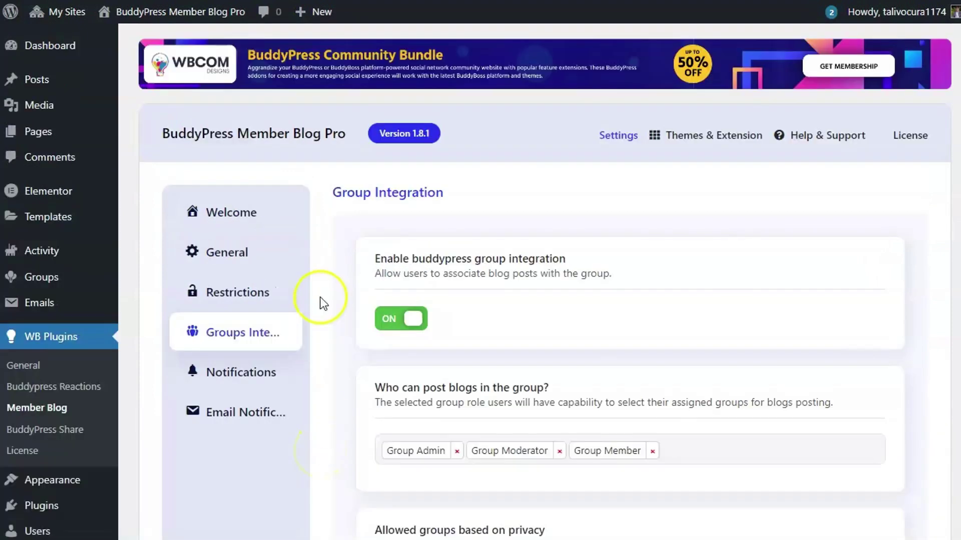
scroll(310, 300, down, 3)
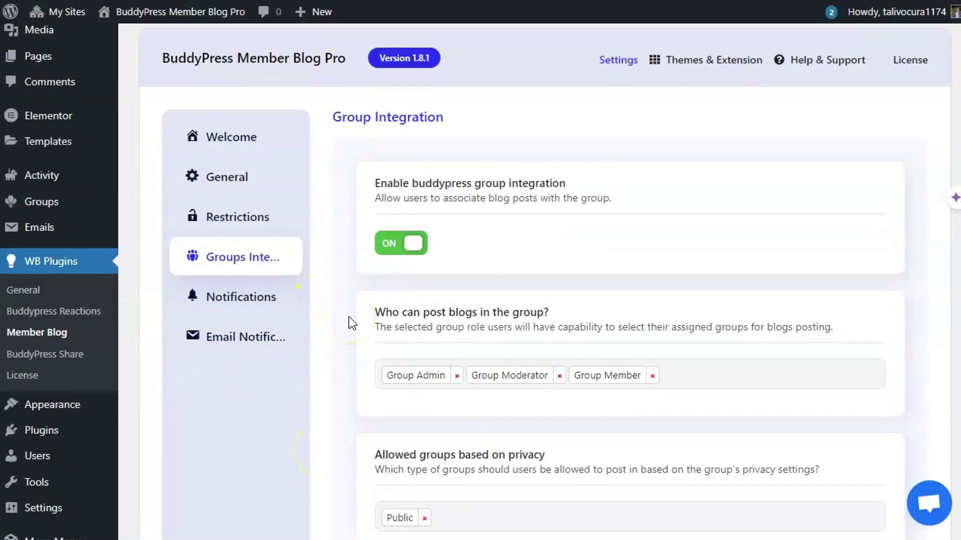
scroll(350, 335, down, 2)
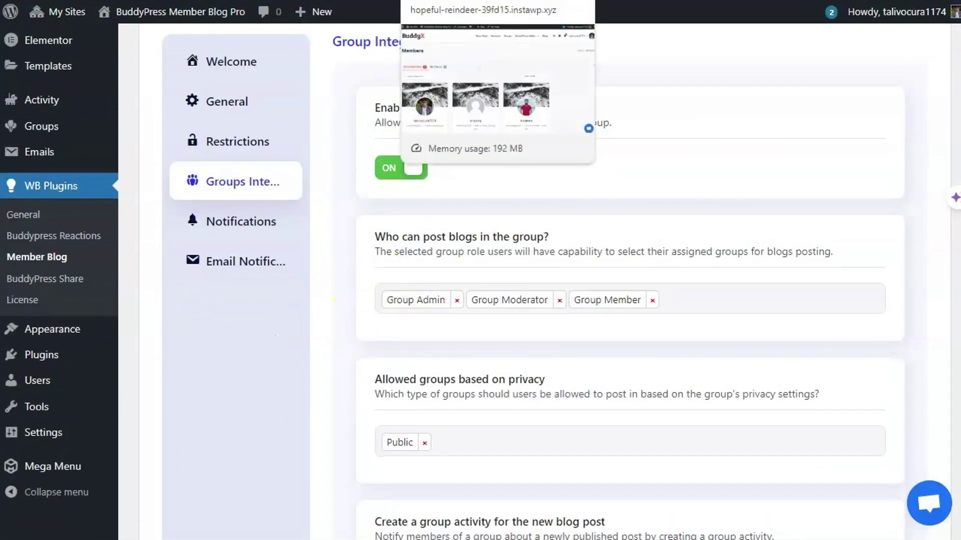
key(ctrl+Tab)
key(ctrl+Tab)
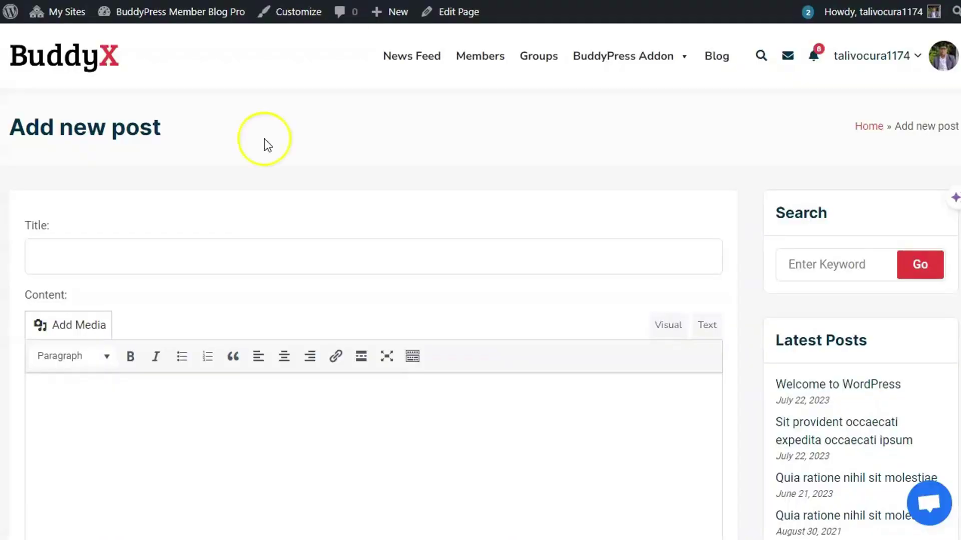
Check the Select Group list, which offers only Fight Club, and leave it at --Select Group--
scroll(165, 369, down, 10)
scroll(161, 375, up, 4)
scroll(161, 371, up, 2)
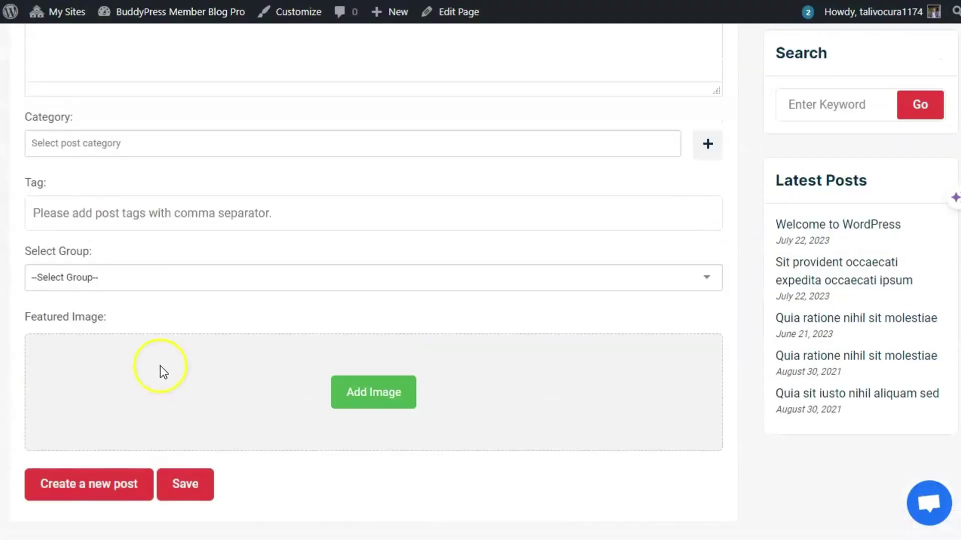
click(125, 307)
click(123, 325)
click(108, 313)
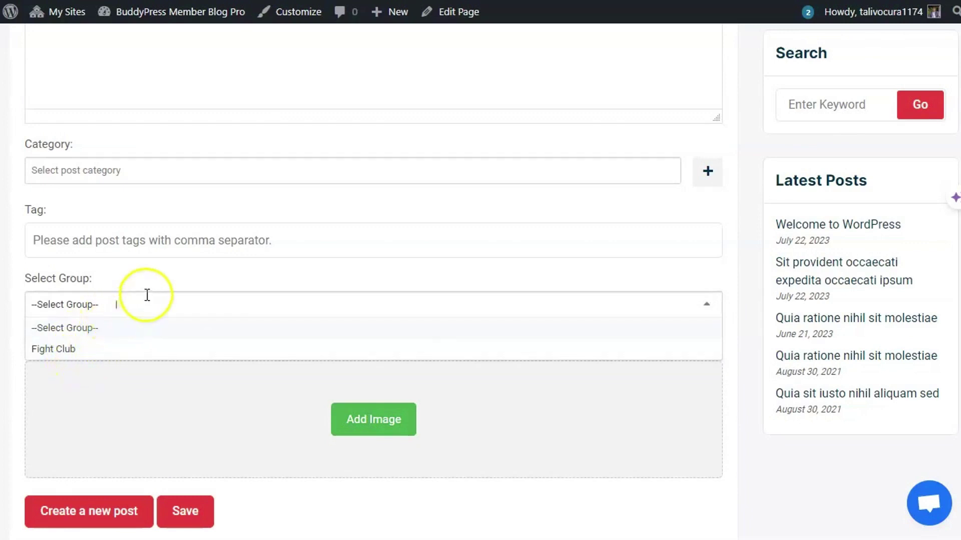
click(131, 280)
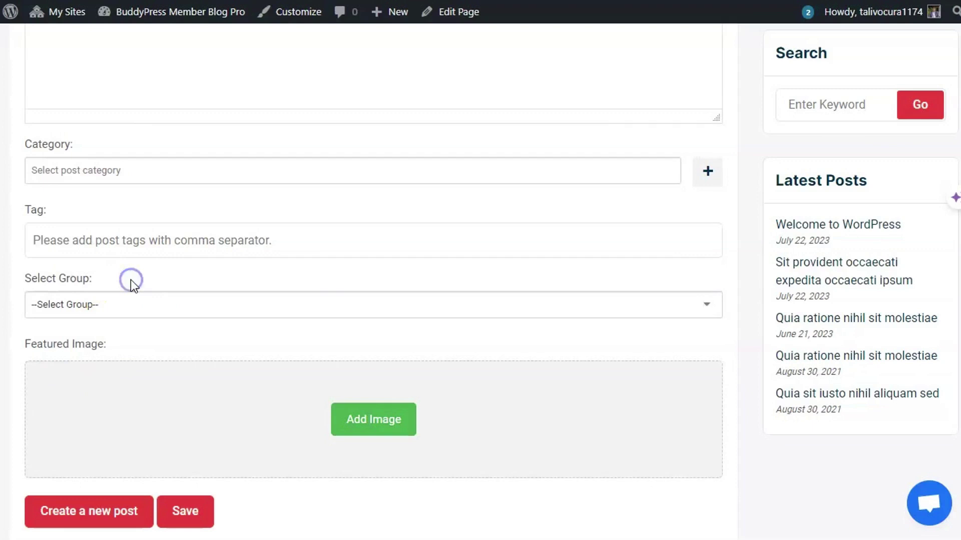
Return to the admin Group Integration settings and scroll through them
mouse_move(891, 17)
scroll(425, 272, up, 8)
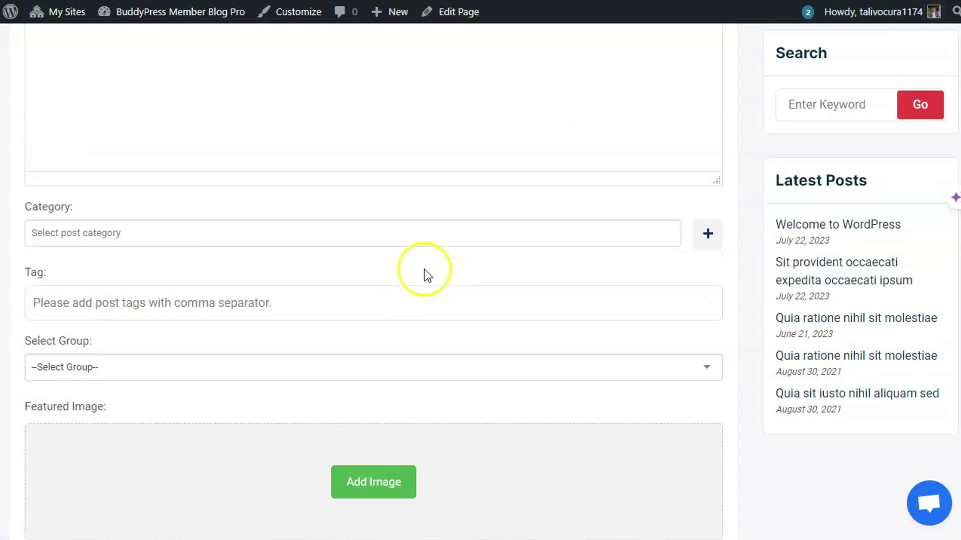
scroll(322, 230, down, 10)
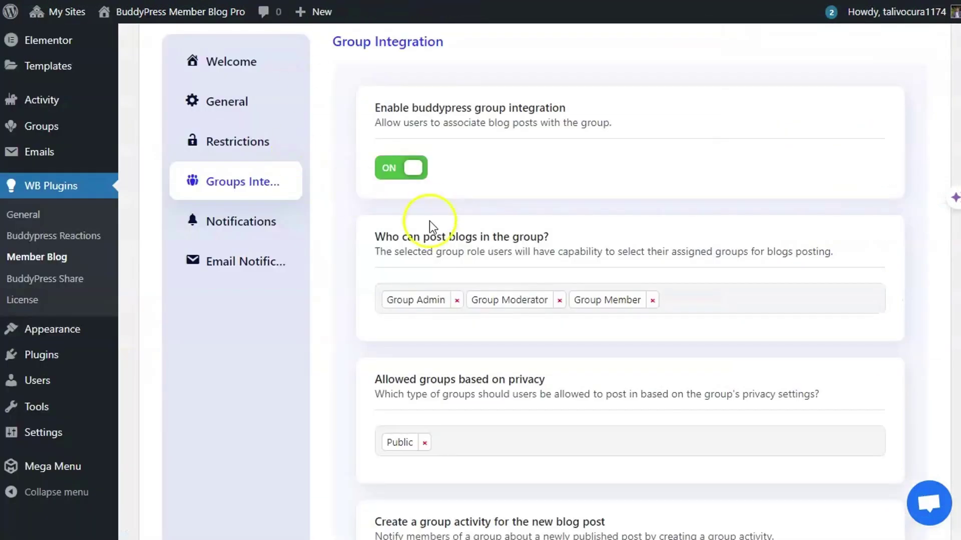
View the Private and Hidden options in Allowed groups, keeping only Public allowed
scroll(405, 186, down, 2)
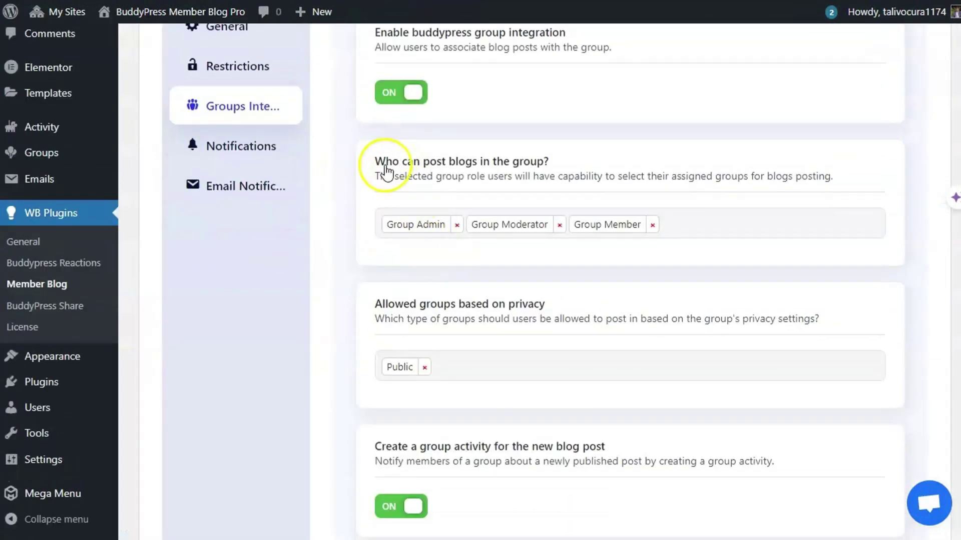
scroll(390, 170, up, 5)
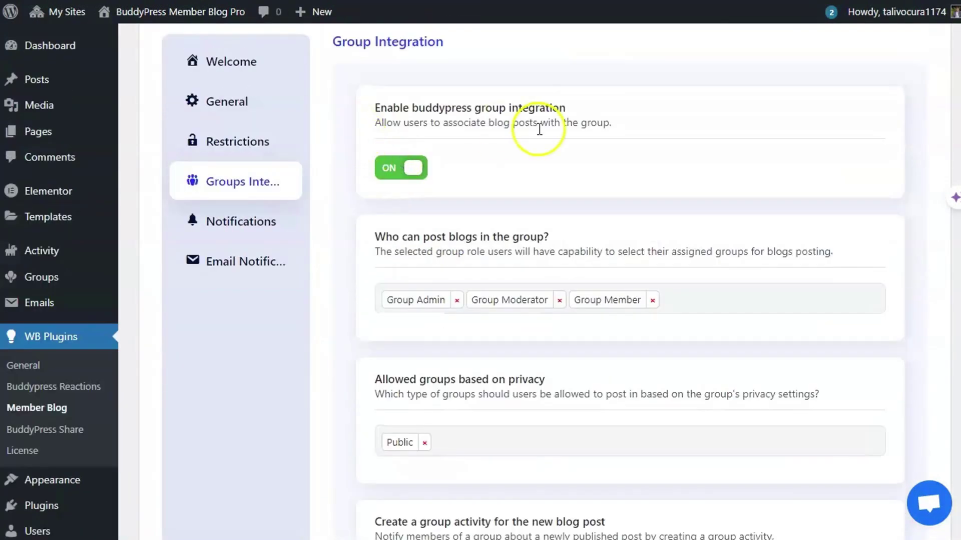
scroll(566, 164, down, 2)
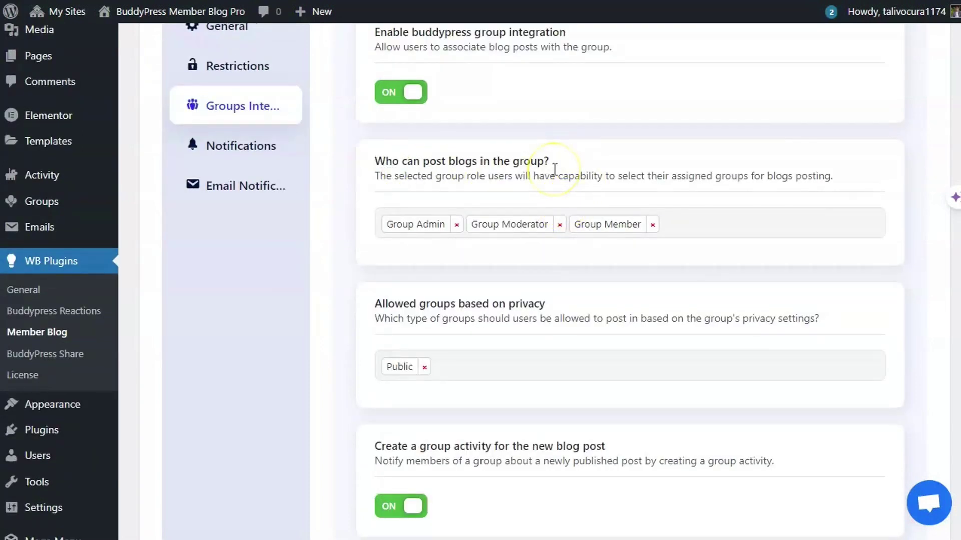
scroll(554, 170, down, 2)
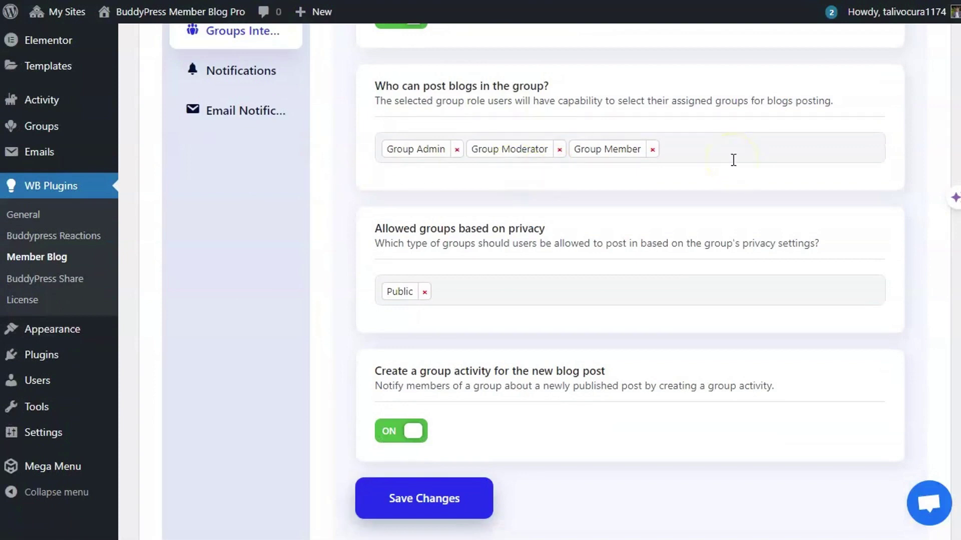
click(496, 290)
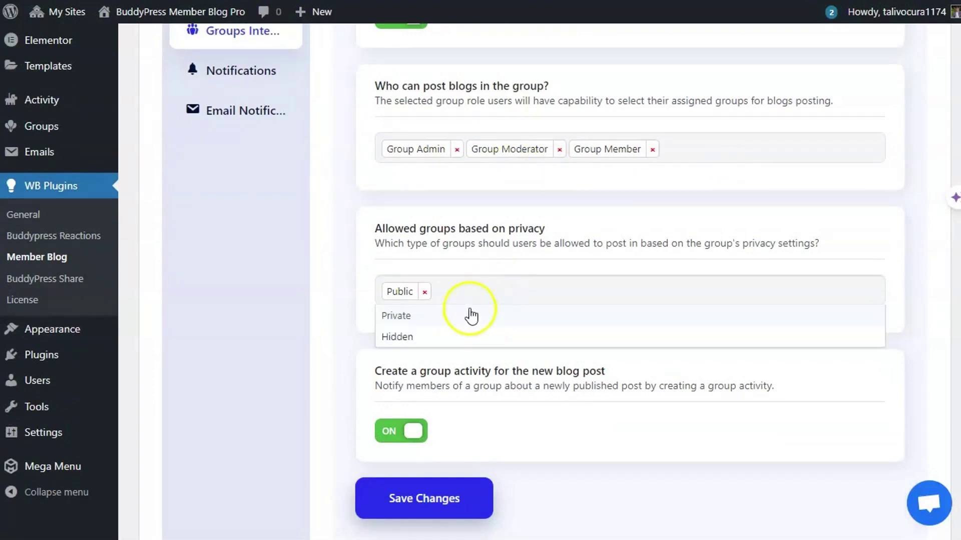
click(314, 296)
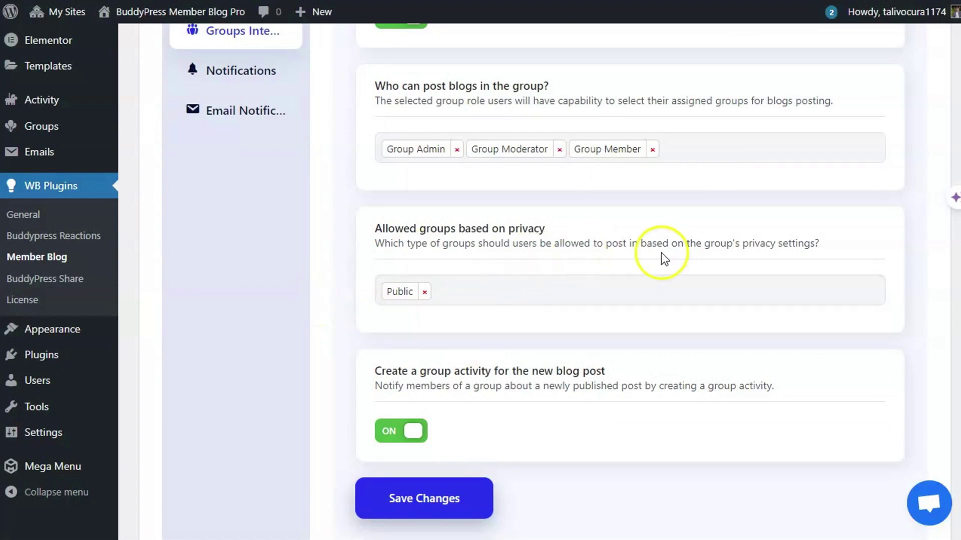
Scroll the Group Integration settings and switch to the plugin's Notifications settings
scroll(662, 253, down, 2)
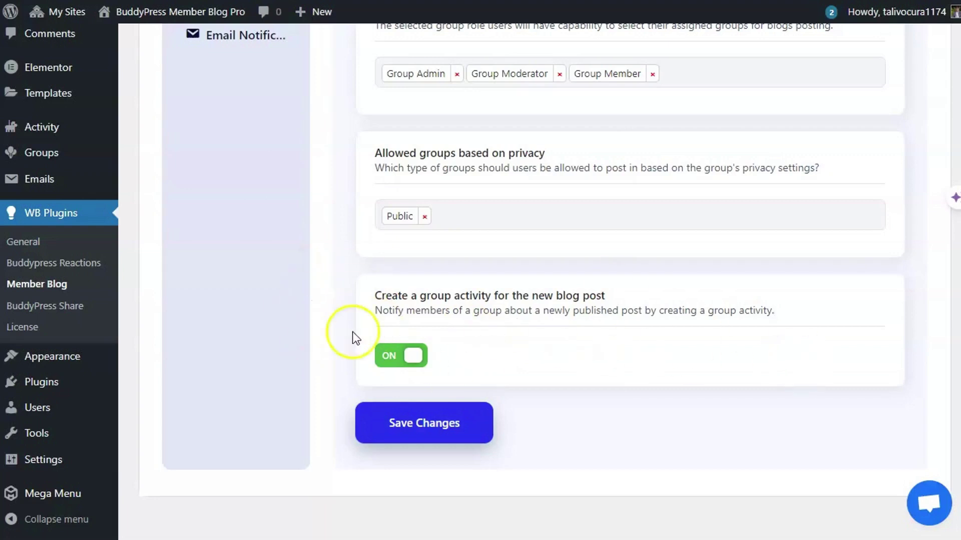
scroll(322, 357, up, 3)
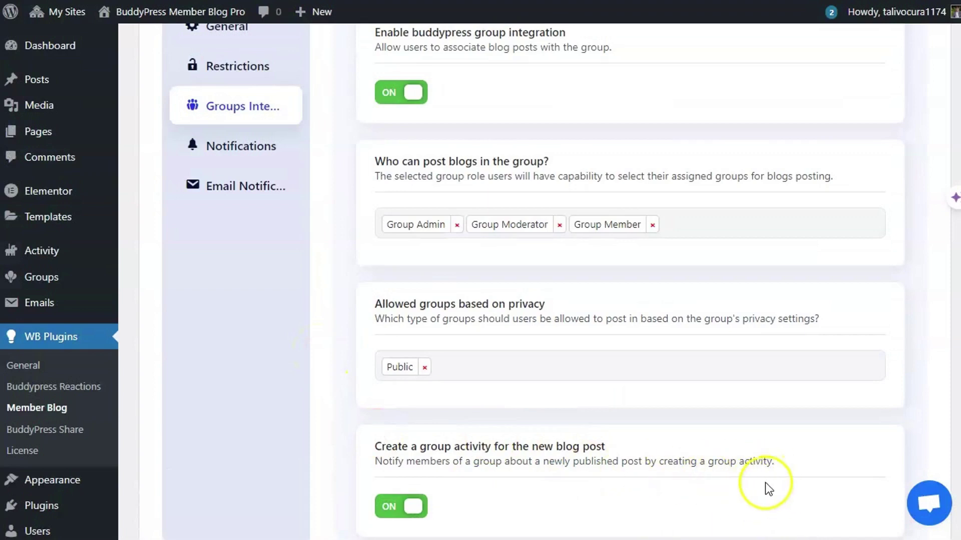
click(255, 151)
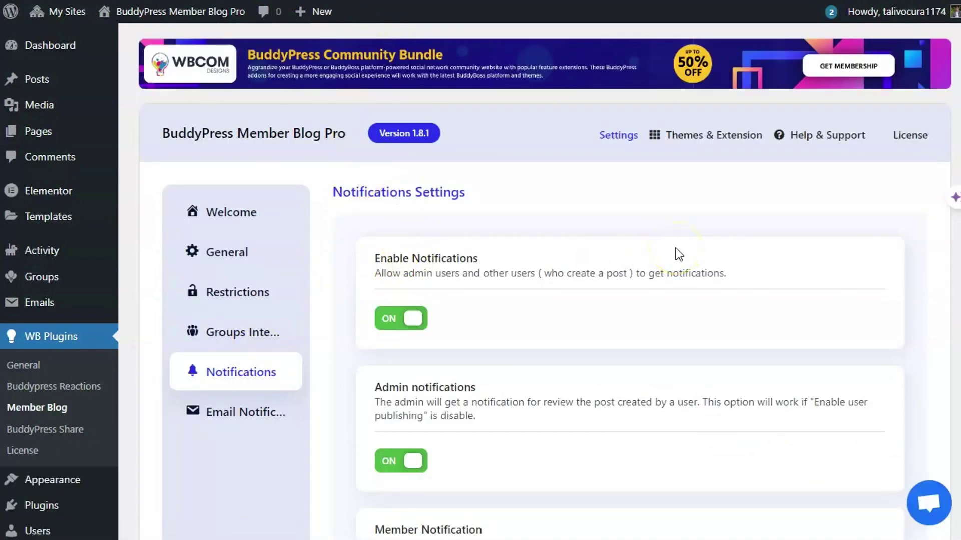
Review the Notifications settings, highlighting the Admin notifications heading for emphasis
scroll(632, 240, down, 2)
scroll(403, 230, down, 5)
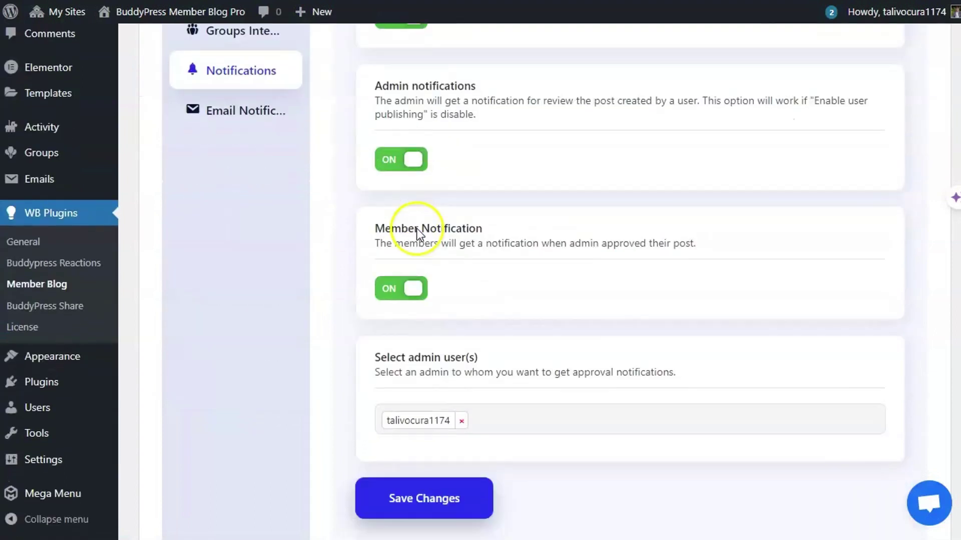
scroll(644, 129, up, 3)
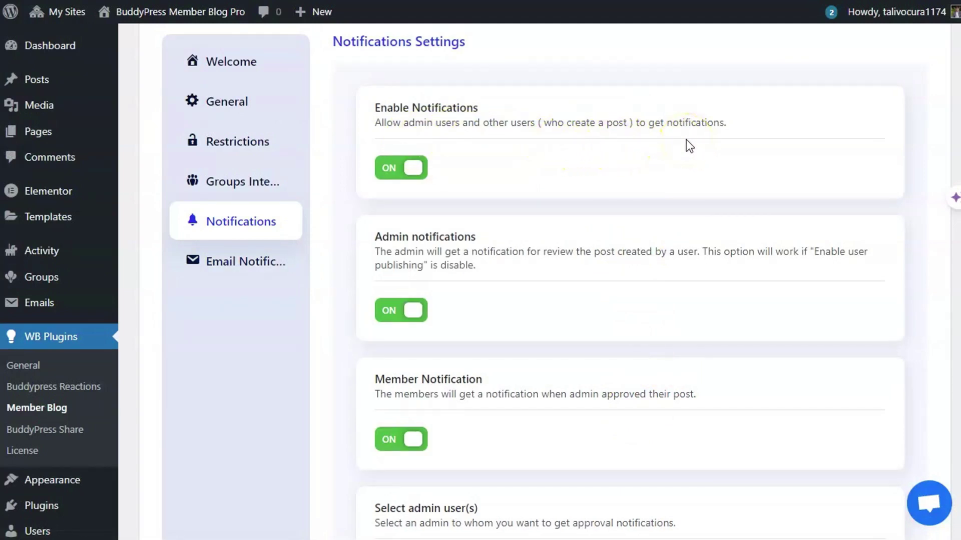
scroll(686, 144, down, 2)
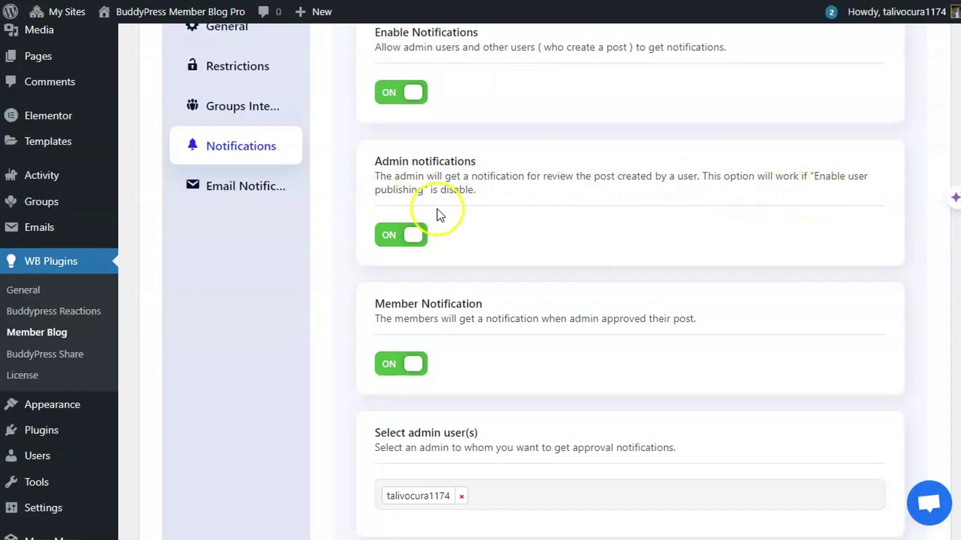
scroll(532, 209, up, 2)
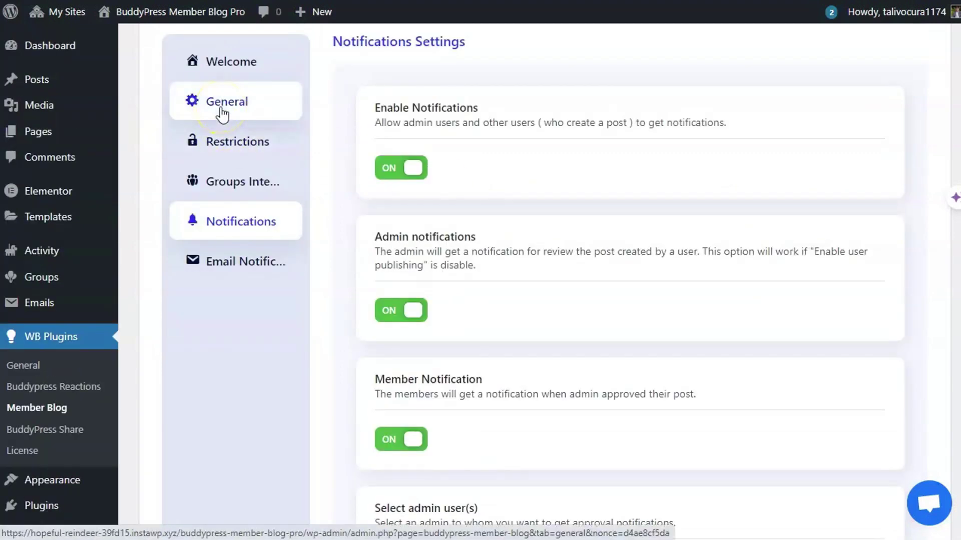
drag(370, 238, 486, 239)
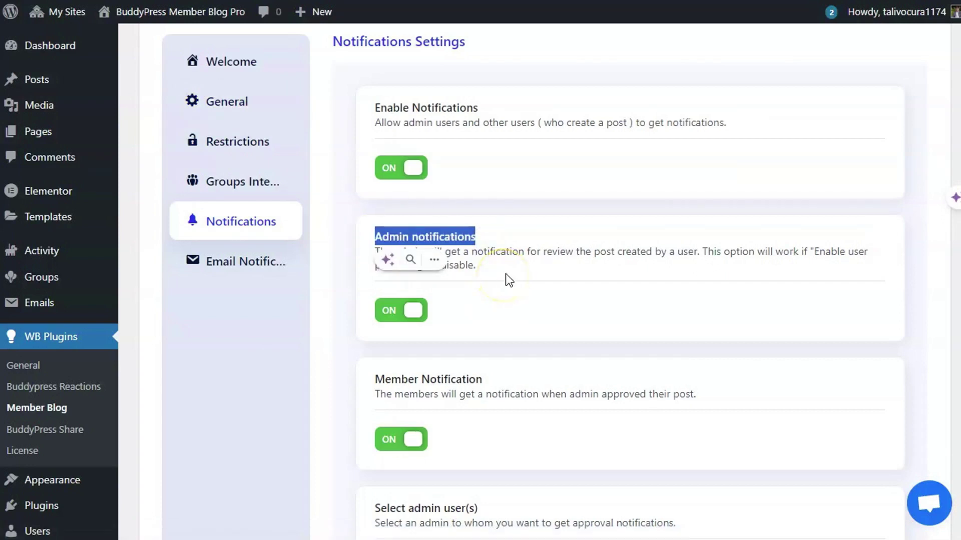
click(507, 275)
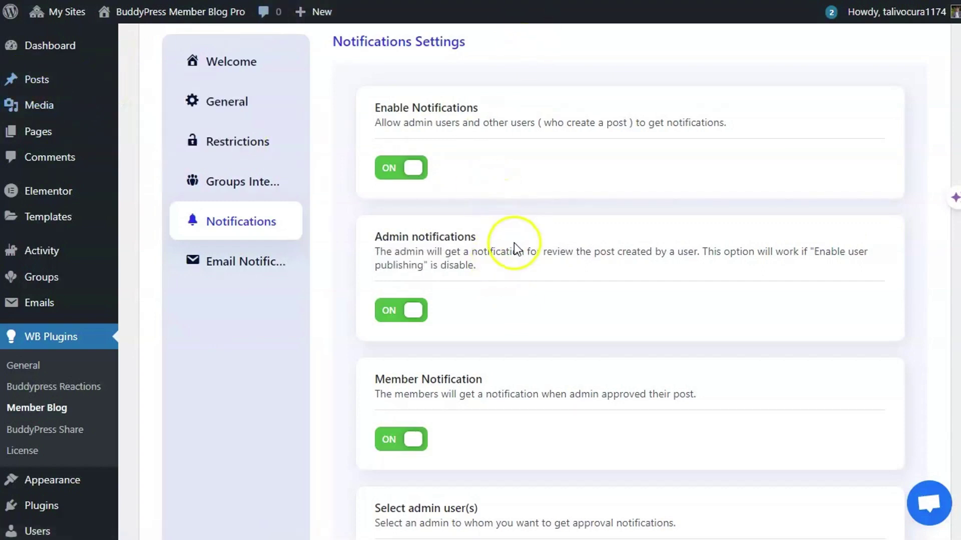
Highlight the Member Notification and approval descriptions, then go to Email Notifications
scroll(539, 250, down, 3)
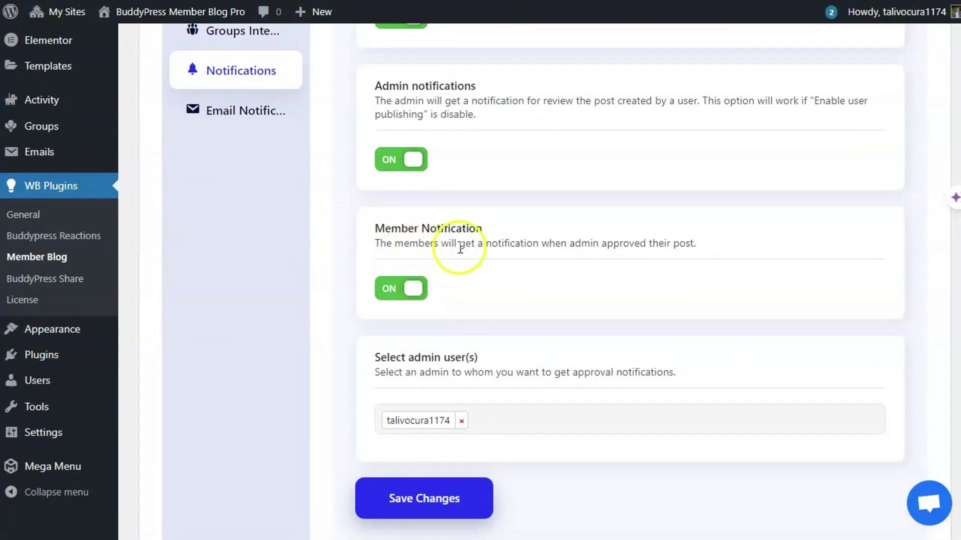
click(435, 244)
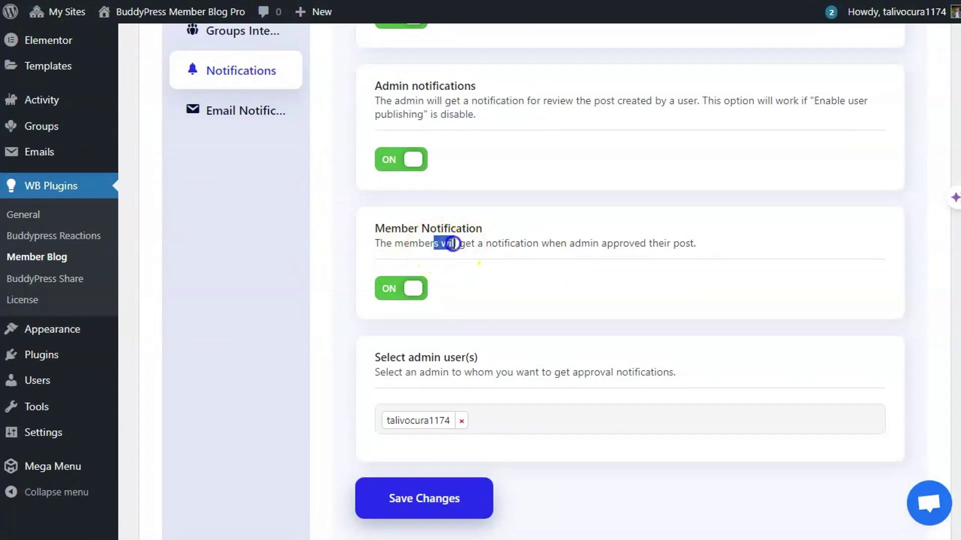
drag(593, 244, 669, 244)
scroll(600, 305, down, 2)
click(533, 225)
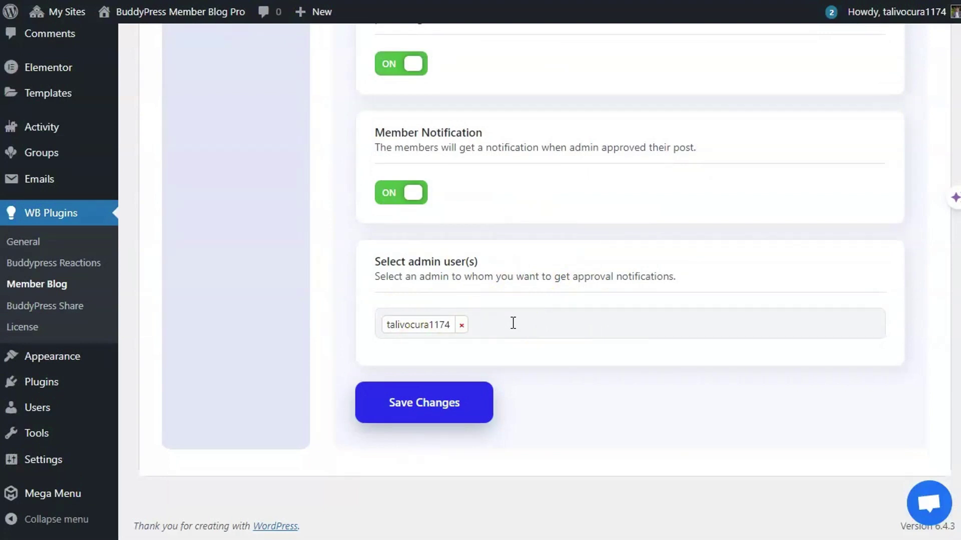
drag(567, 276, 681, 278)
scroll(266, 319, up, 8)
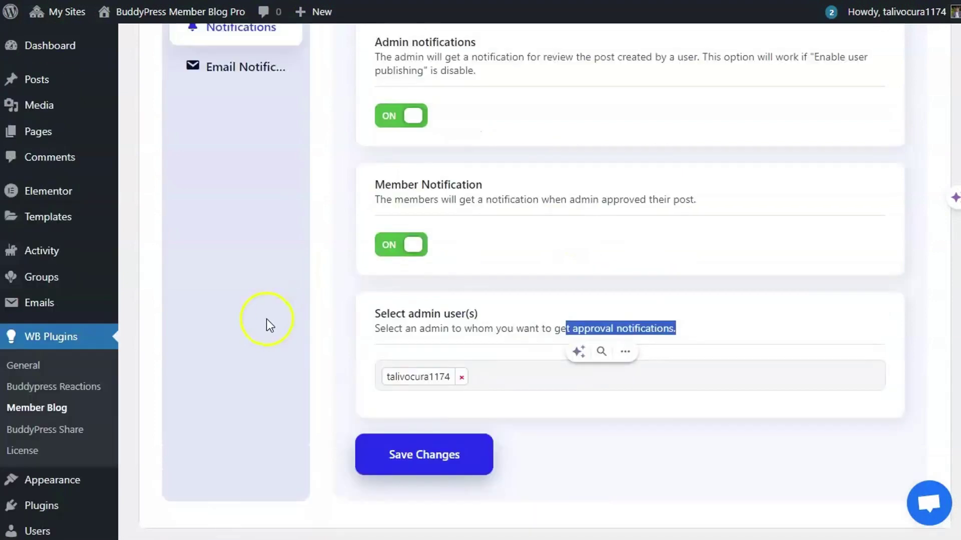
scroll(296, 343, down, 2)
click(240, 305)
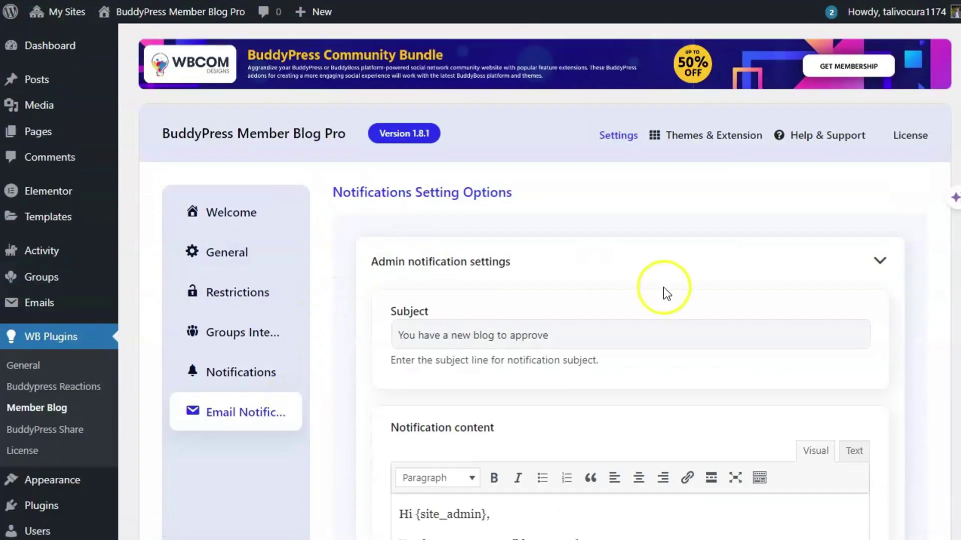
Expand the Member notification settings and review the admin and member email options
scroll(508, 295, down, 2)
scroll(615, 297, down, 10)
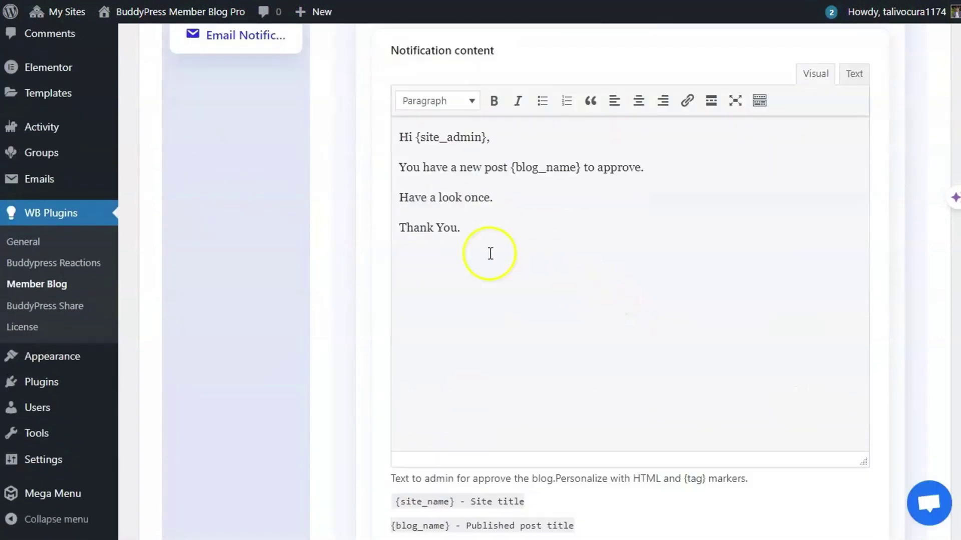
click(622, 440)
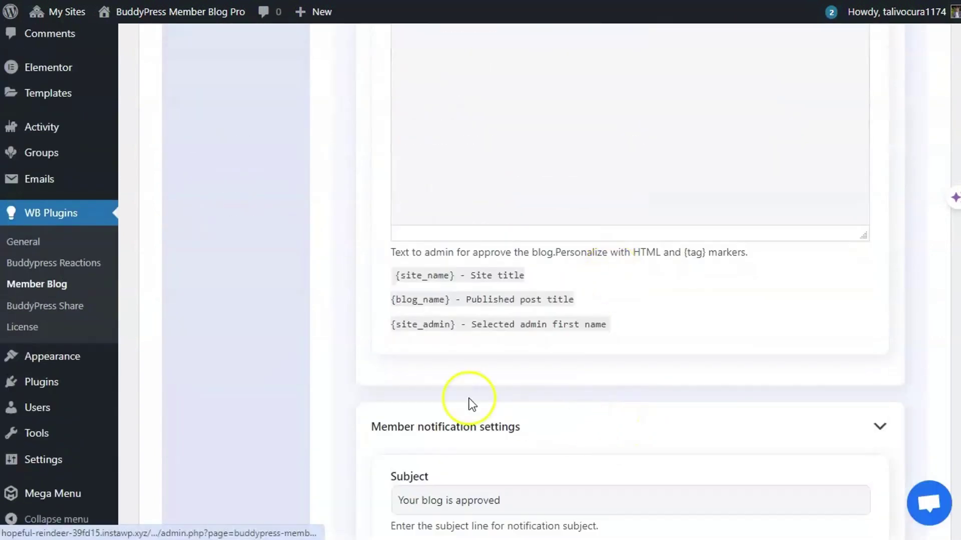
scroll(348, 321, down, 6)
scroll(350, 325, up, 8)
scroll(349, 325, up, 9)
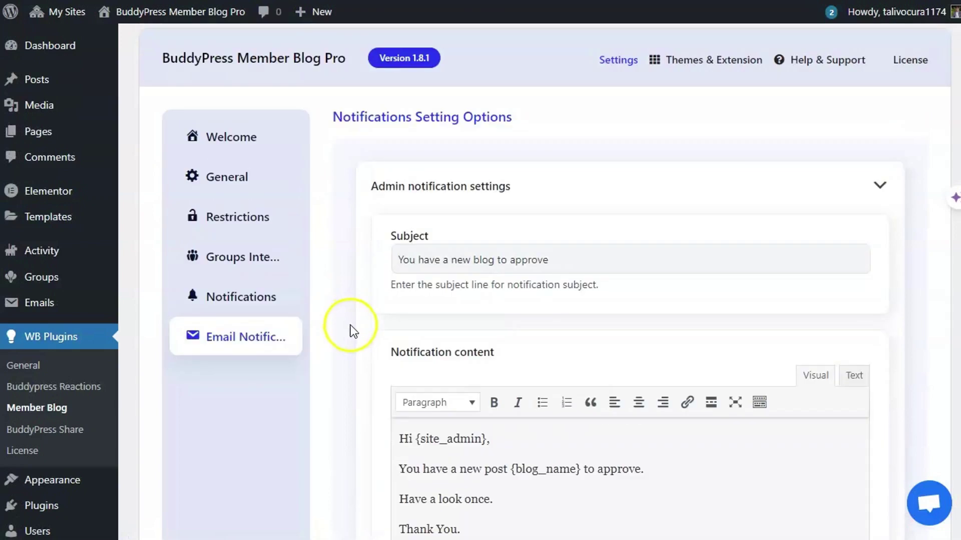
scroll(542, 285, down, 15)
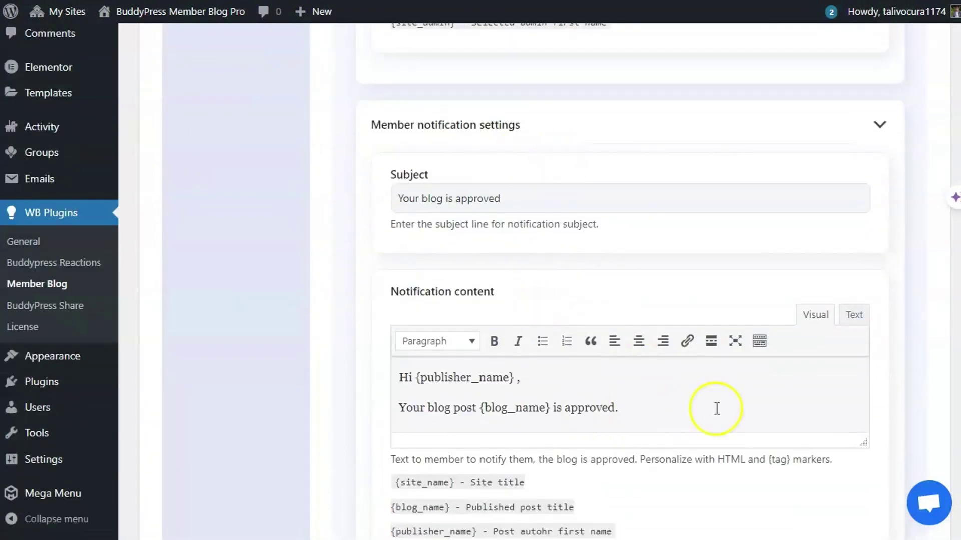
scroll(716, 409, down, 5)
scroll(306, 388, up, 14)
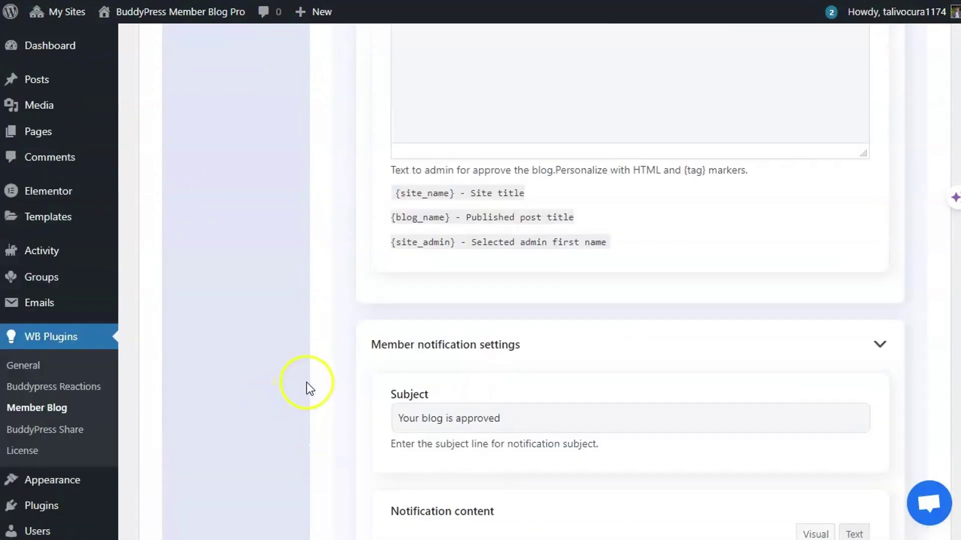
scroll(335, 401, up, 3)
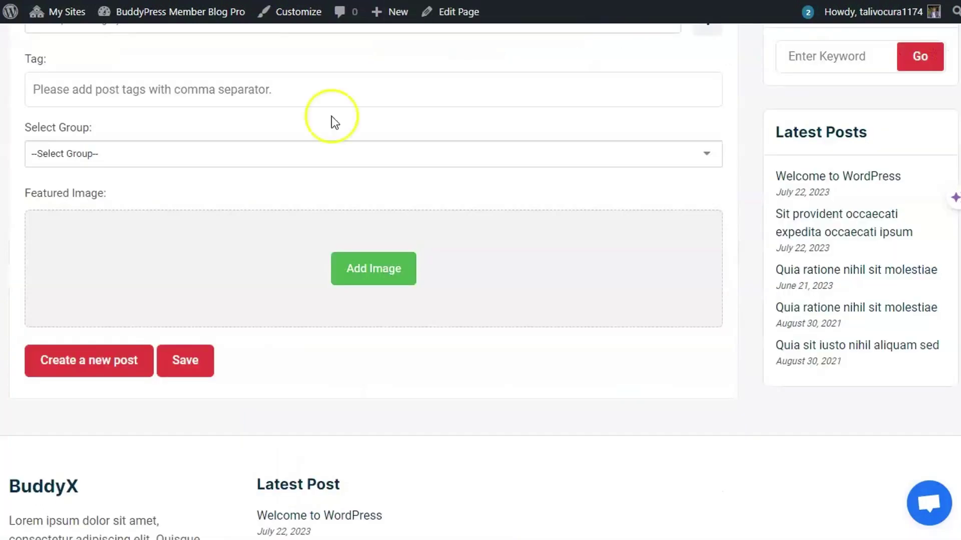
Enter the title 'What is Lorem Ipsum?' and paste the text twice into Content
scroll(332, 116, up, 10)
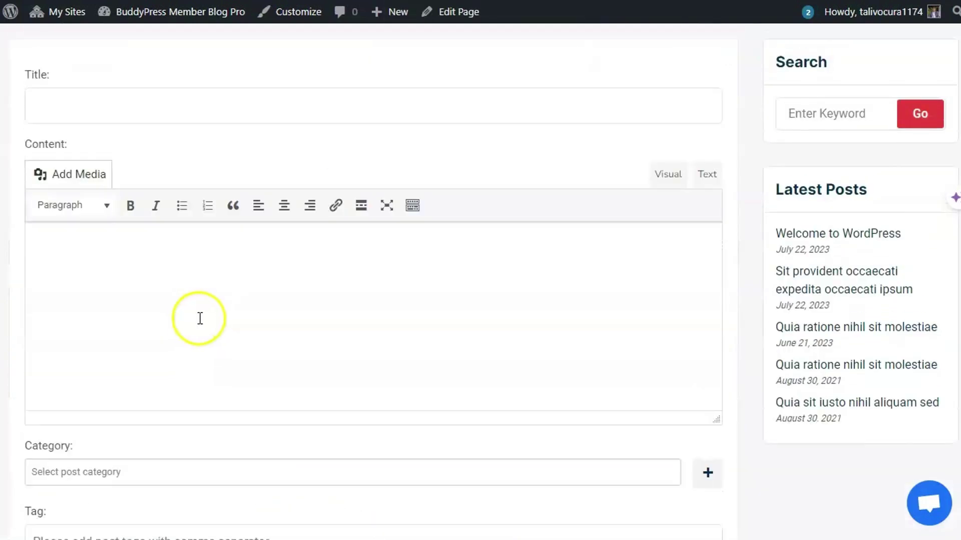
click(118, 255)
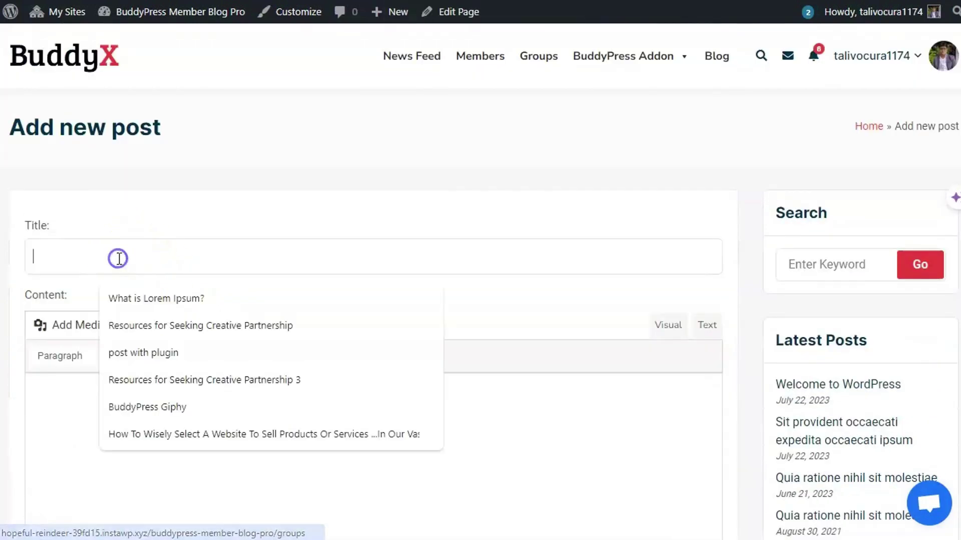
click(163, 301)
drag(182, 263, 27, 253)
text(What is Lorem Ipsum?)
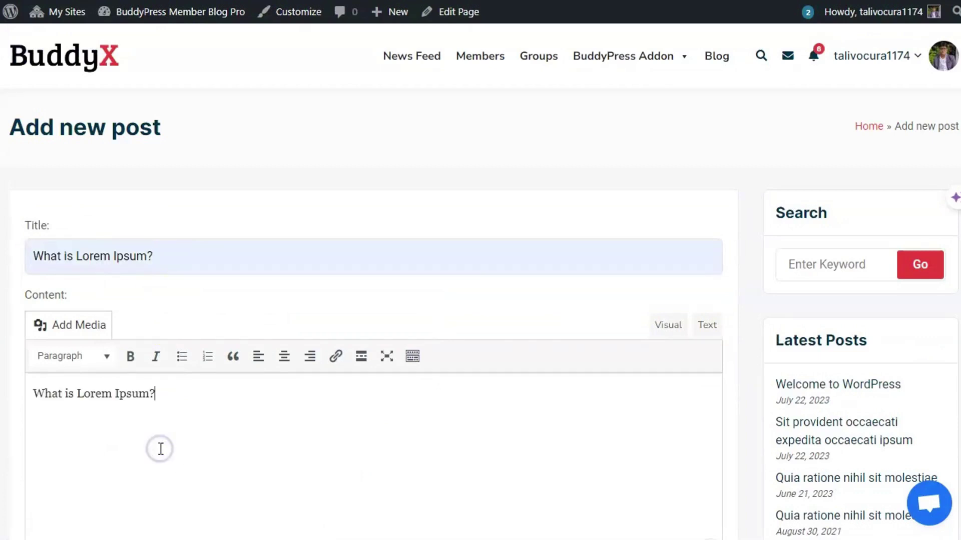
text(What is Lorem Ipsum?)
Create and assign a new post category named 'new'
scroll(305, 270, down, 6)
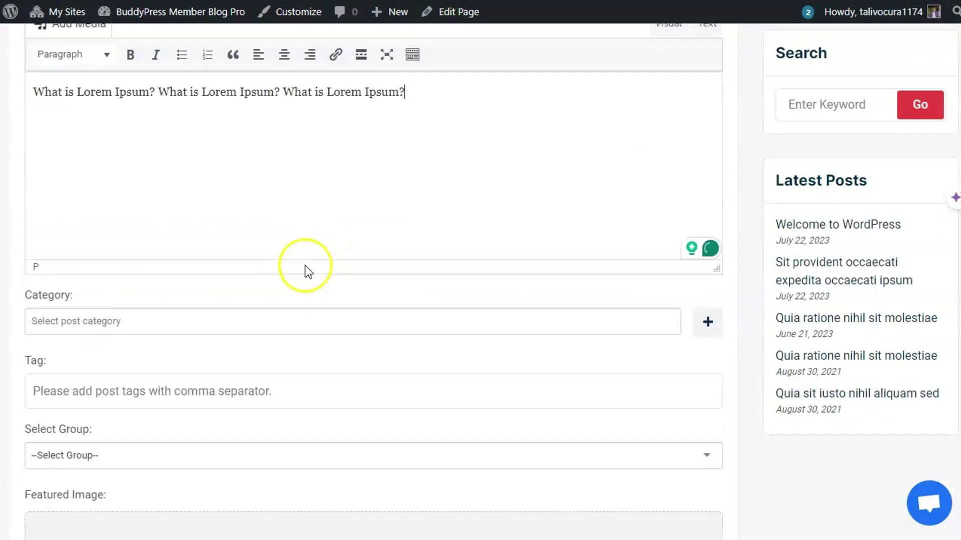
click(73, 238)
click(383, 223)
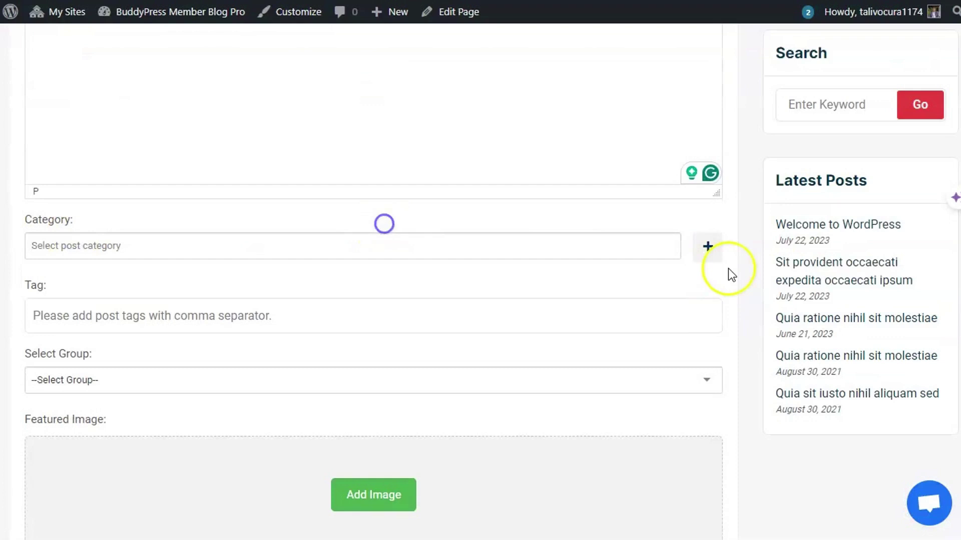
click(707, 247)
click(82, 313)
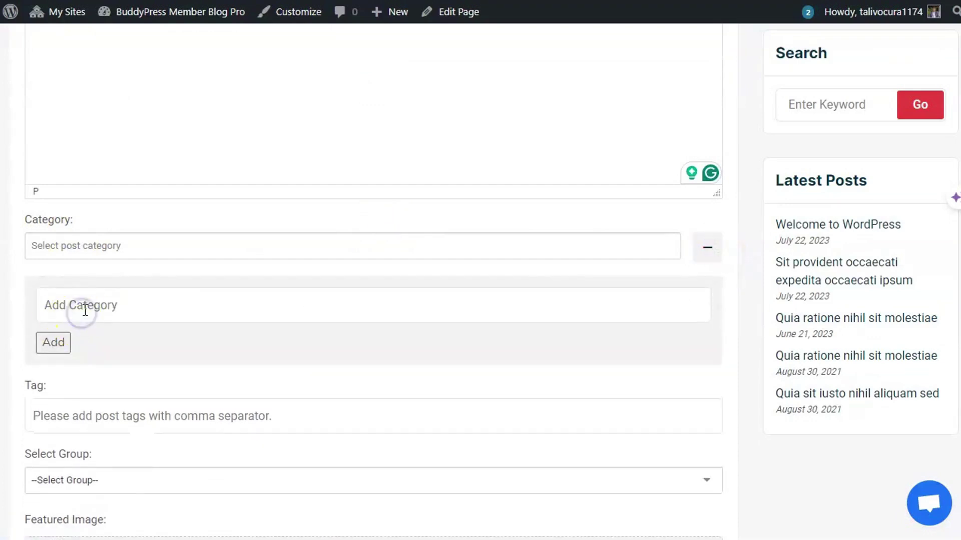
click(52, 345)
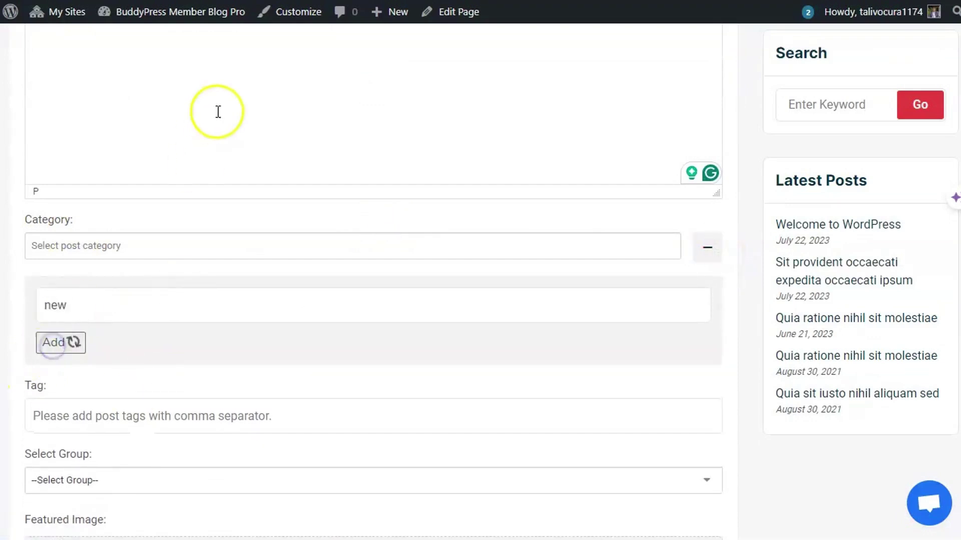
Enter the tags 'very, old' and choose the Fight Club group
scroll(161, 287, down, 2)
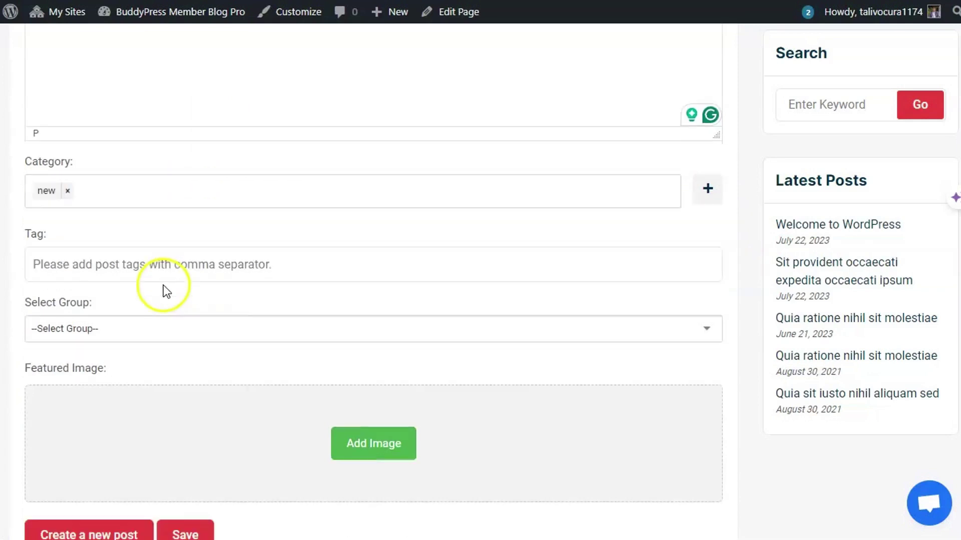
click(100, 252)
click(115, 277)
click(109, 316)
click(84, 356)
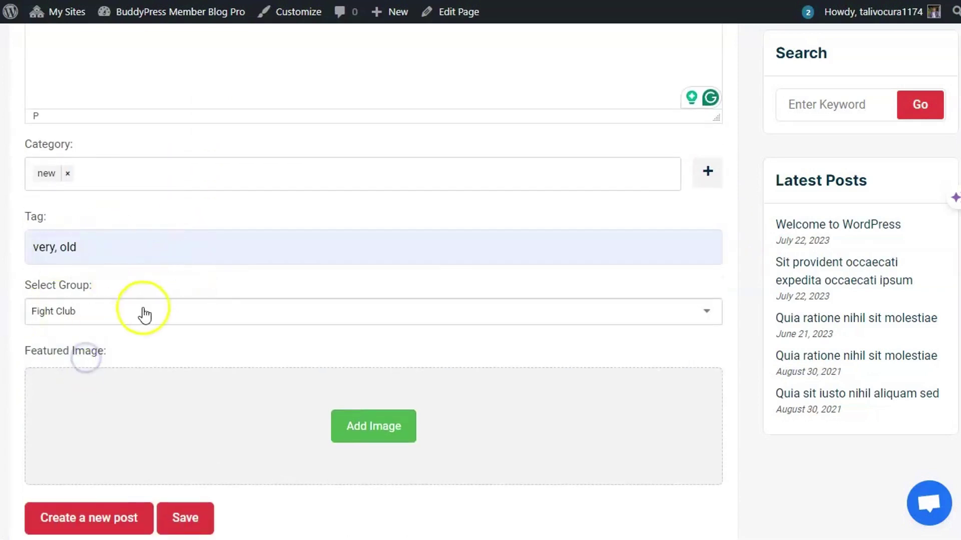
Pick the sunburn concert image file from the computer as the featured image
scroll(115, 300, down, 2)
click(368, 352)
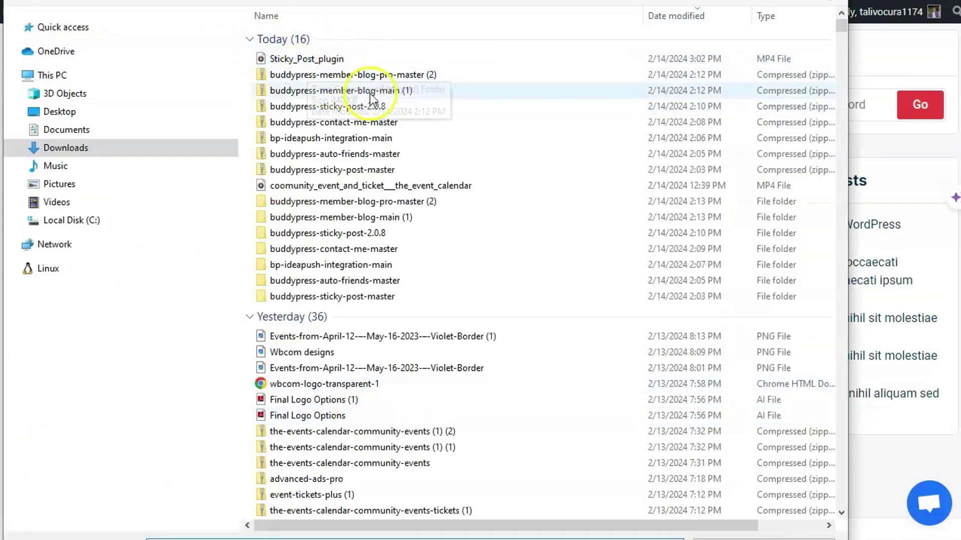
scroll(280, 340, down, 5)
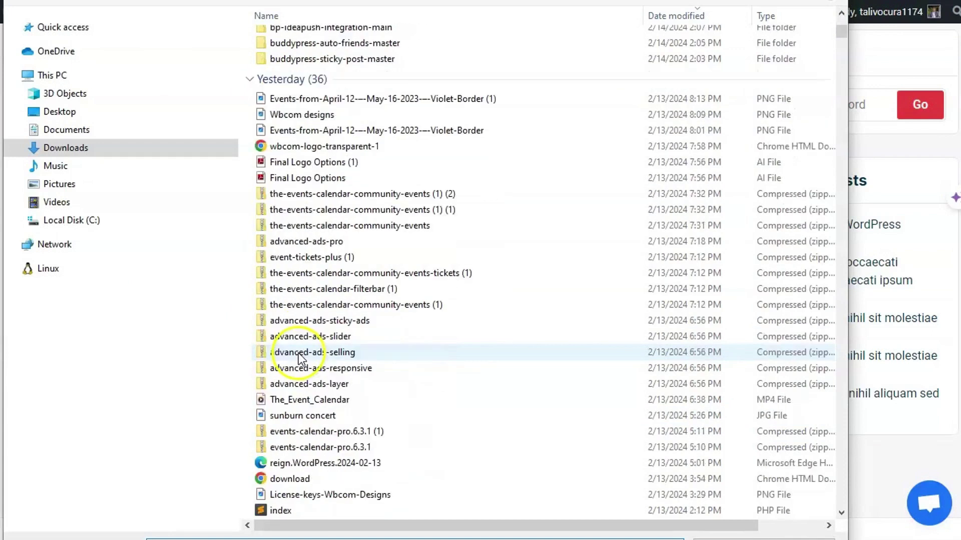
click(285, 415)
Confirm the image, submit the post, and highlight the under-review notice
key(Return)
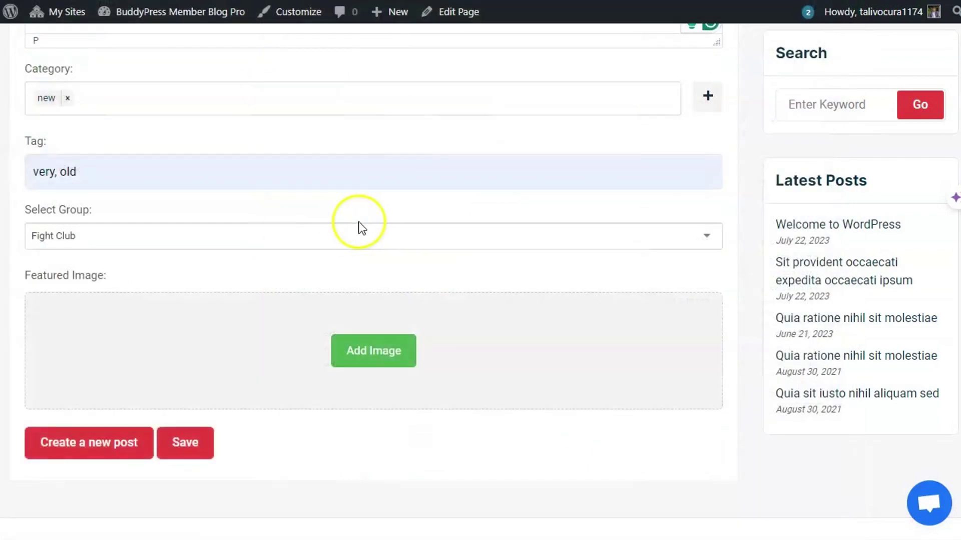
scroll(287, 256, down, 3)
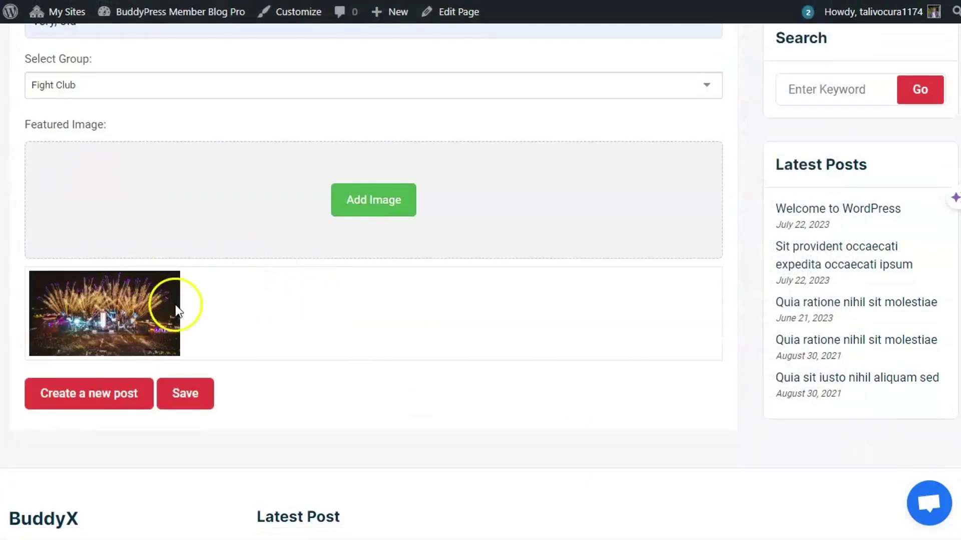
scroll(128, 376, up, 10)
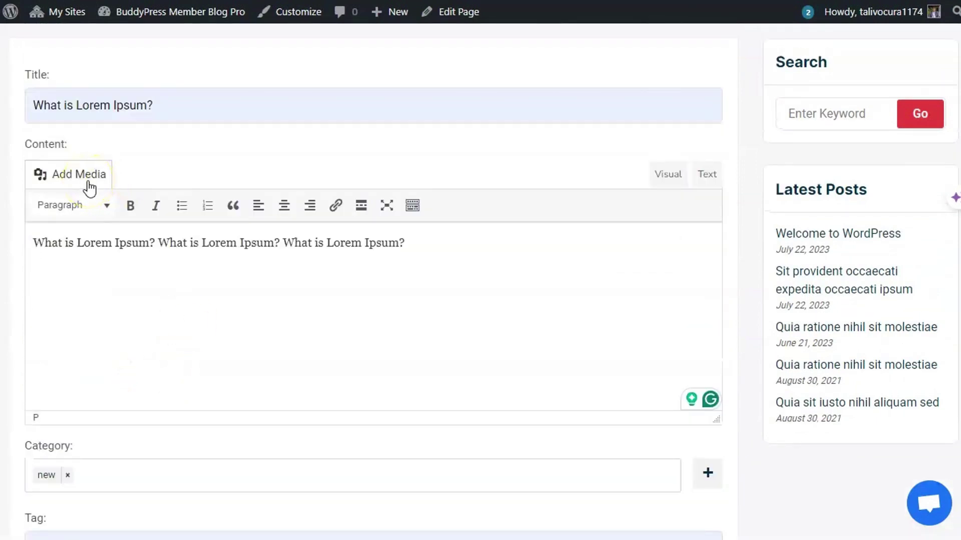
scroll(137, 325, down, 13)
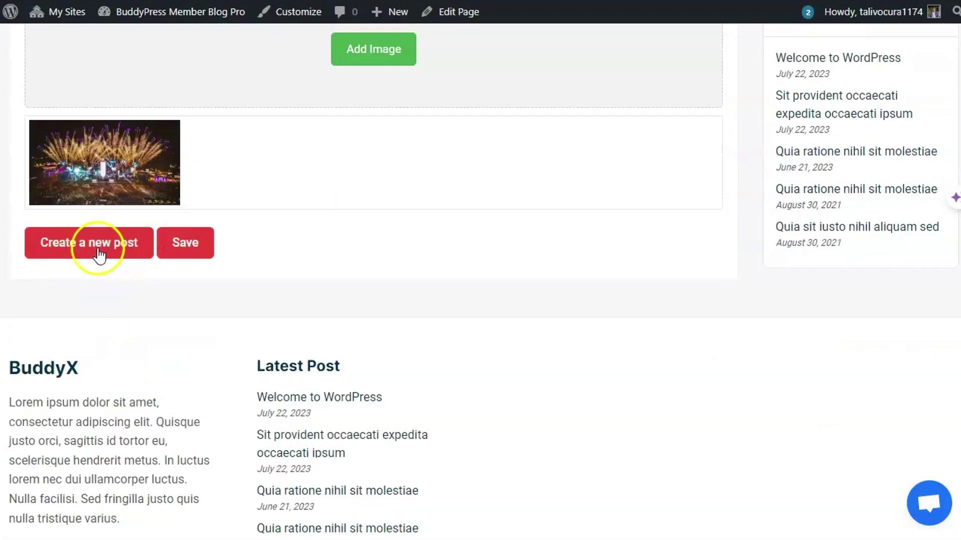
click(100, 249)
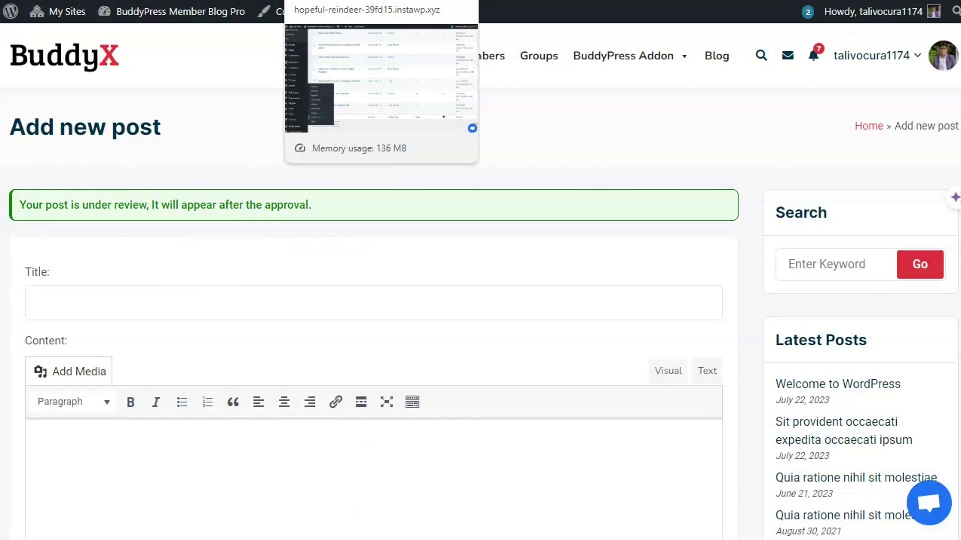
drag(40, 207, 285, 205)
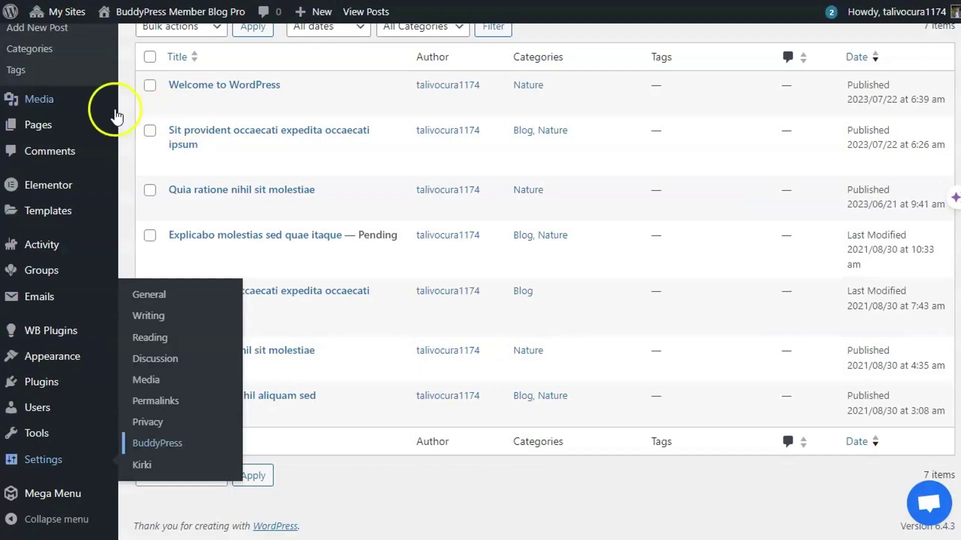
Reload All Posts and set 'What is Lorem Ipsum?' to Published via Quick Edit
scroll(116, 117, up, 5)
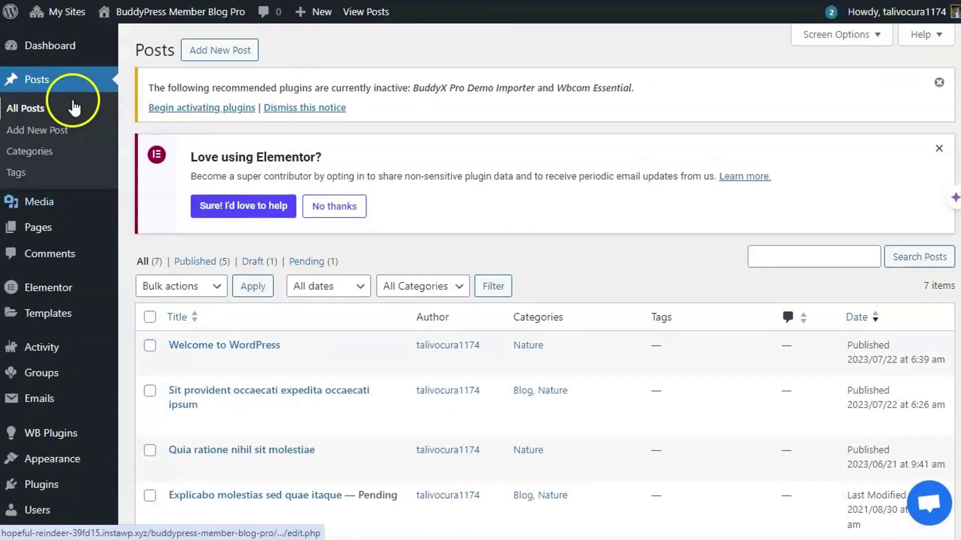
right_click(457, 59)
click(515, 113)
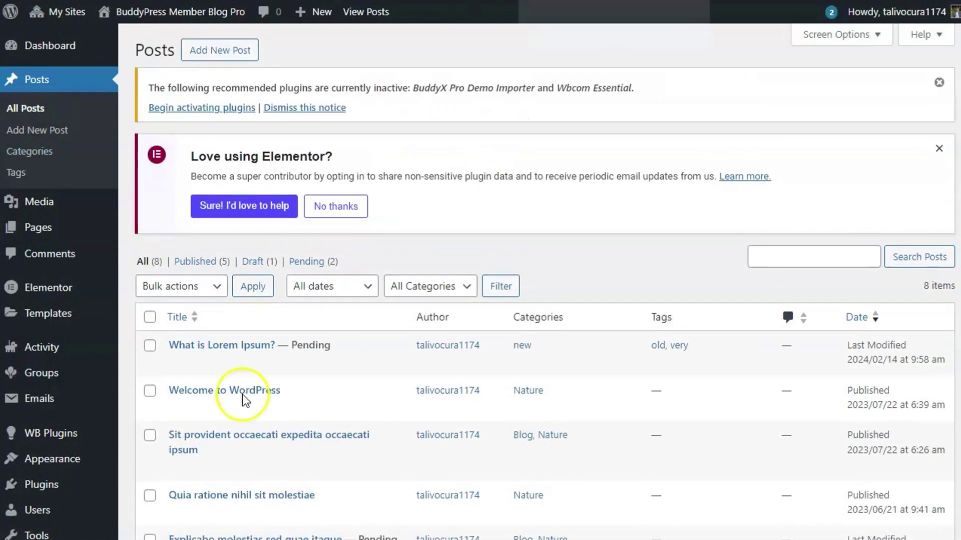
click(220, 361)
scroll(480, 177, down, 3)
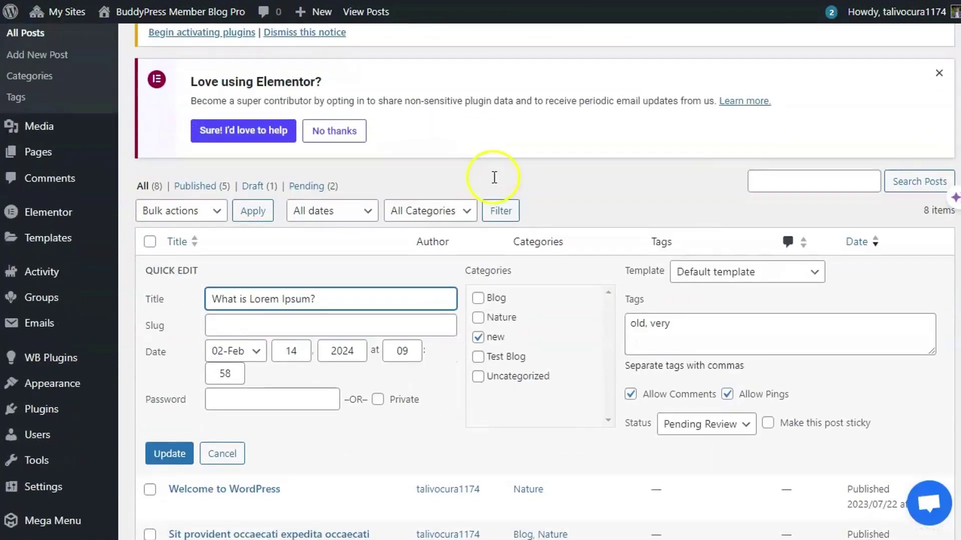
click(701, 349)
click(701, 372)
click(169, 379)
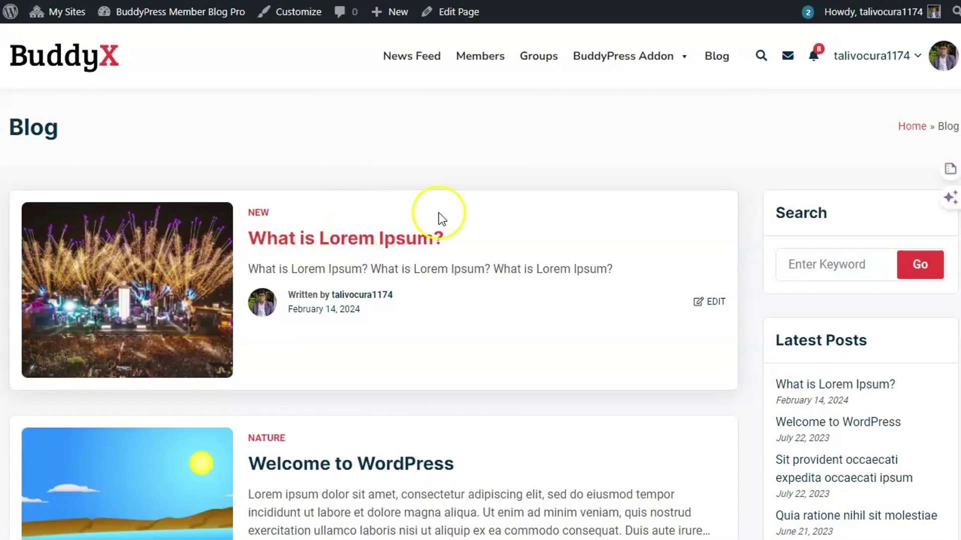
Open the member profile's Blog tab showing 5 published, 1 pending and 1 draft posts
mouse_move(873, 56)
click(842, 137)
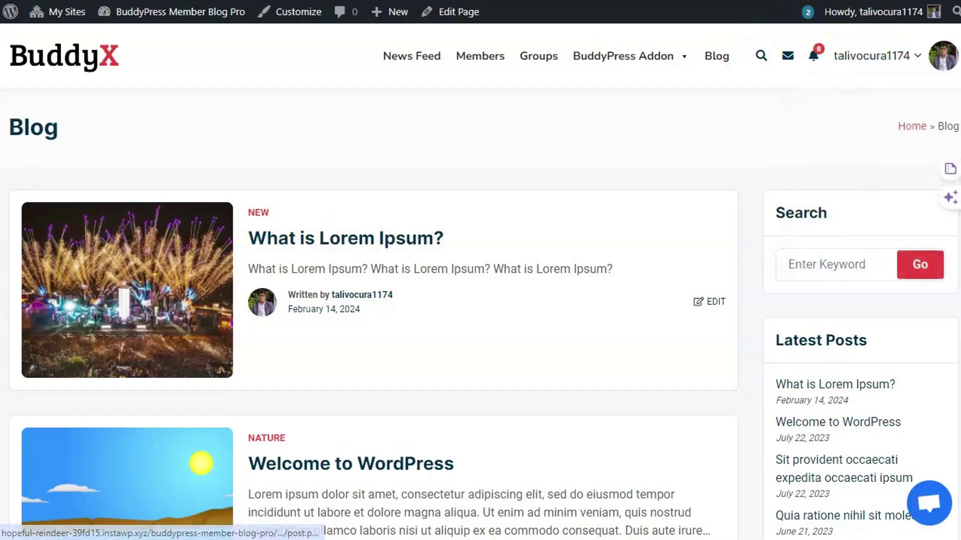
scroll(322, 290, down, 2)
scroll(322, 290, down, 3)
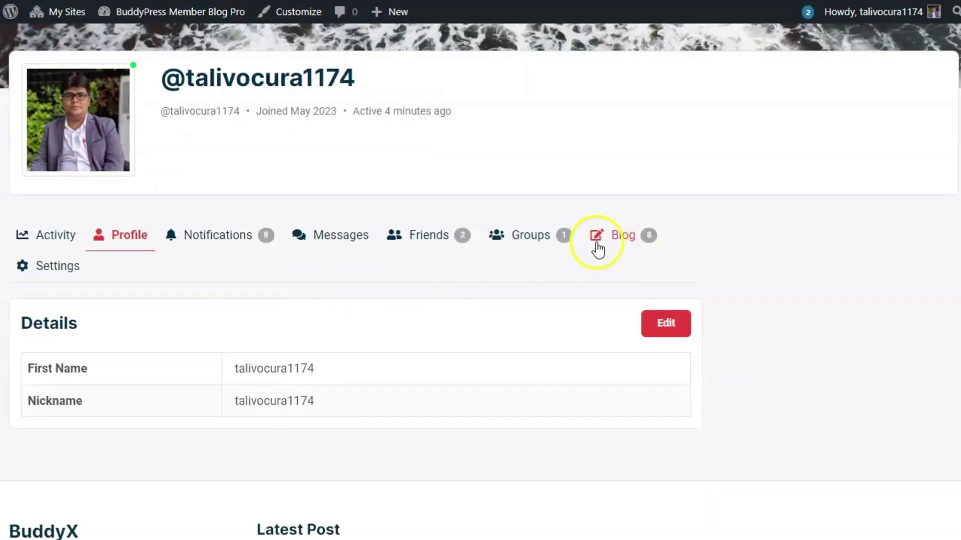
click(619, 239)
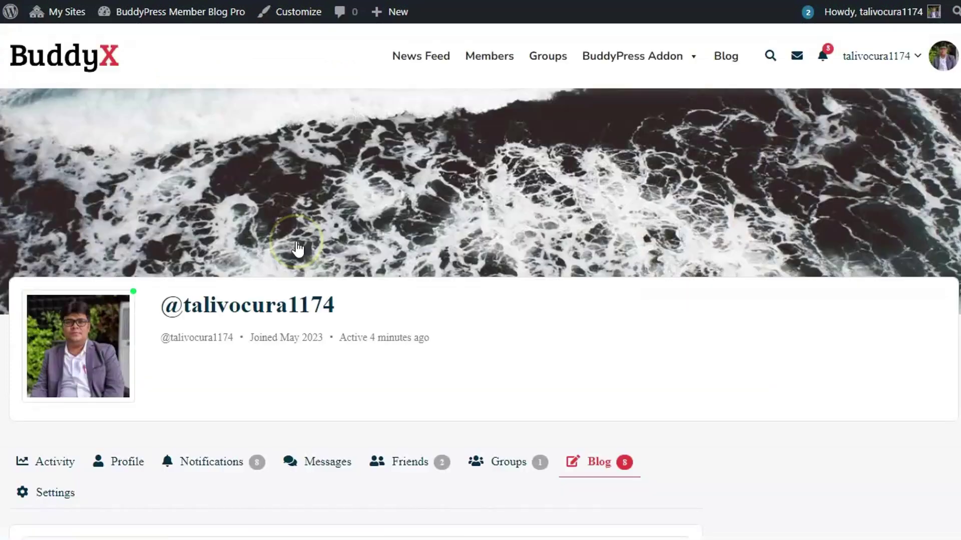
scroll(297, 243, down, 10)
scroll(300, 251, down, 2)
click(390, 145)
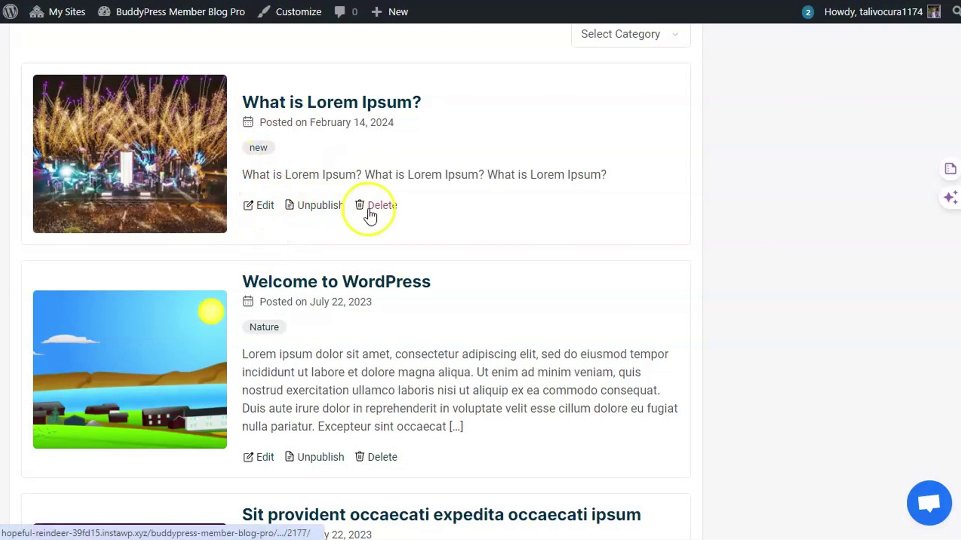
scroll(394, 220, up, 5)
scroll(529, 296, down, 2)
scroll(527, 292, up, 8)
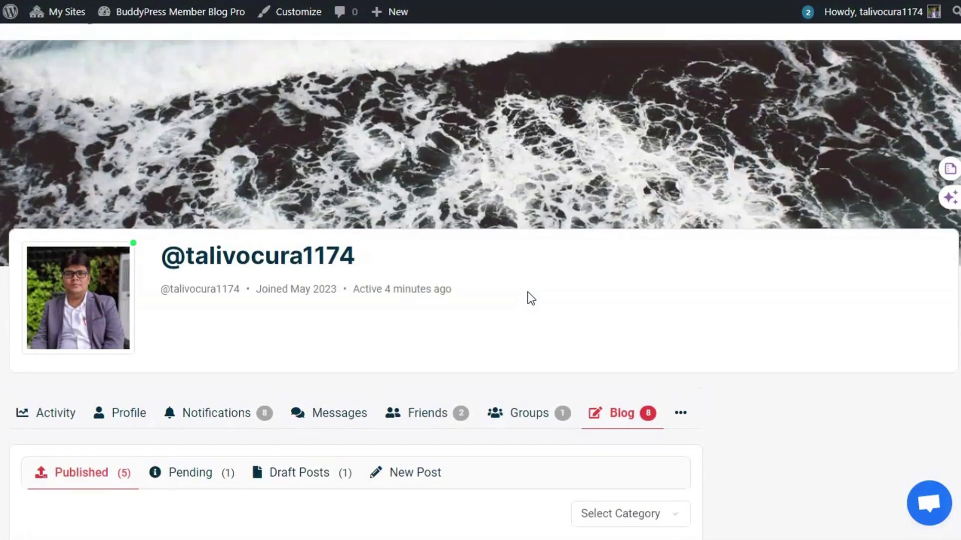